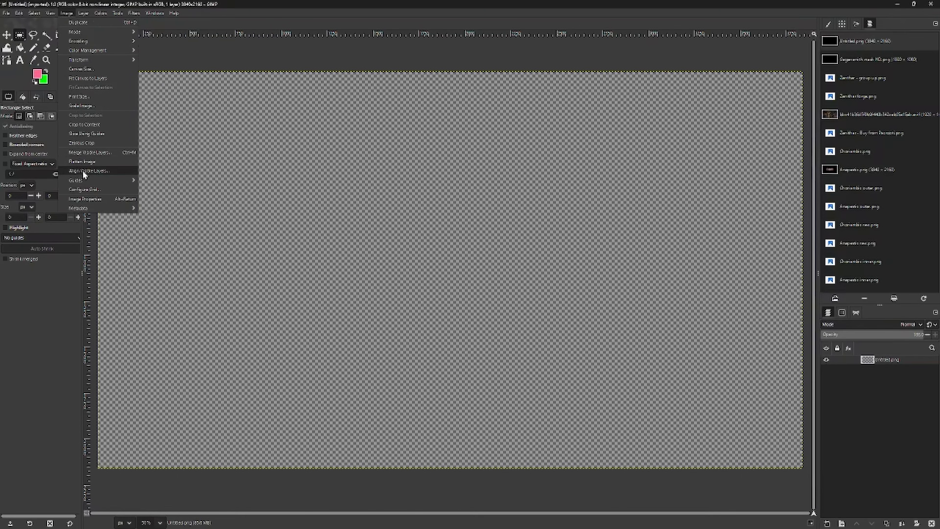
Check the blank image's pixel dimensions and scale the yellow screenshot image to match at 3840 × 2160 px.
click(84, 107)
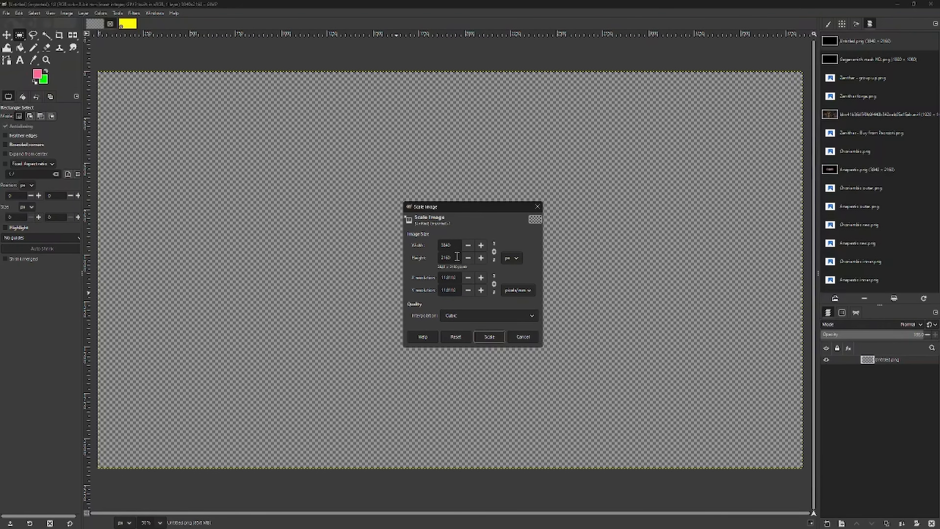
click(523, 337)
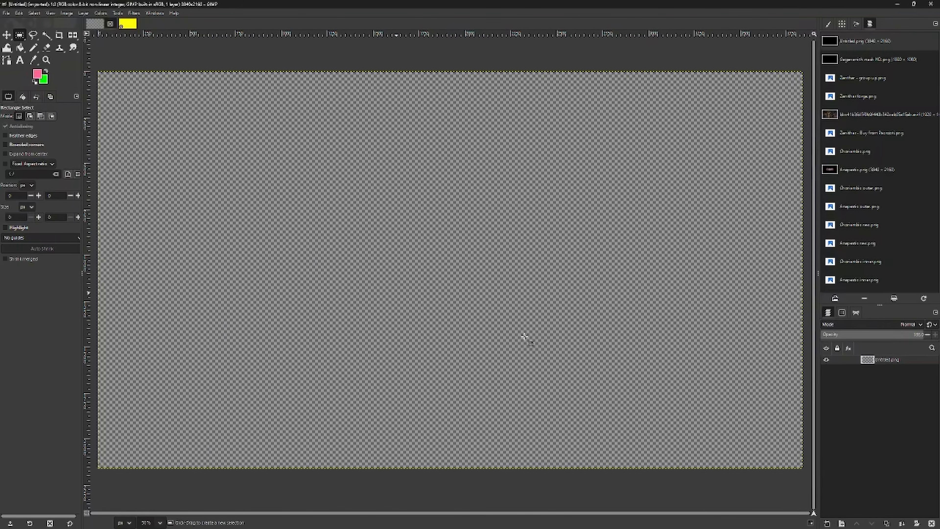
click(130, 25)
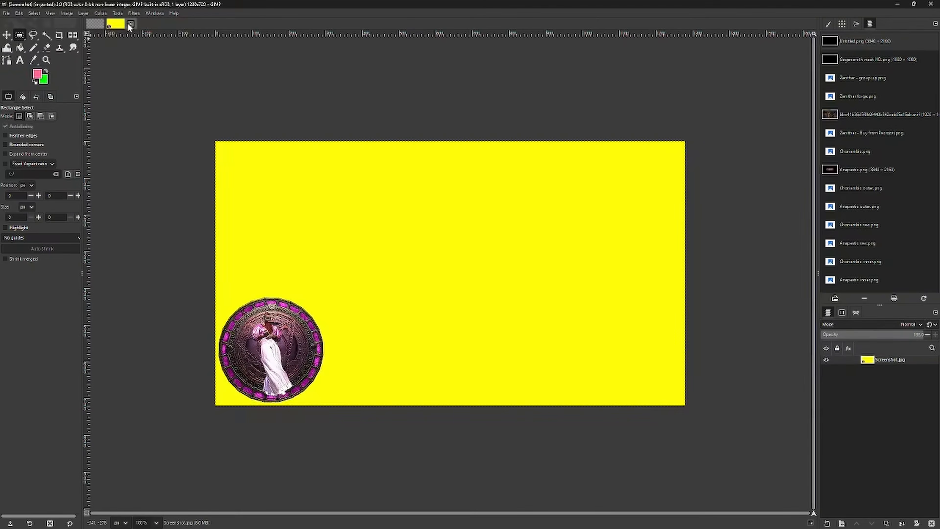
click(65, 14)
click(84, 106)
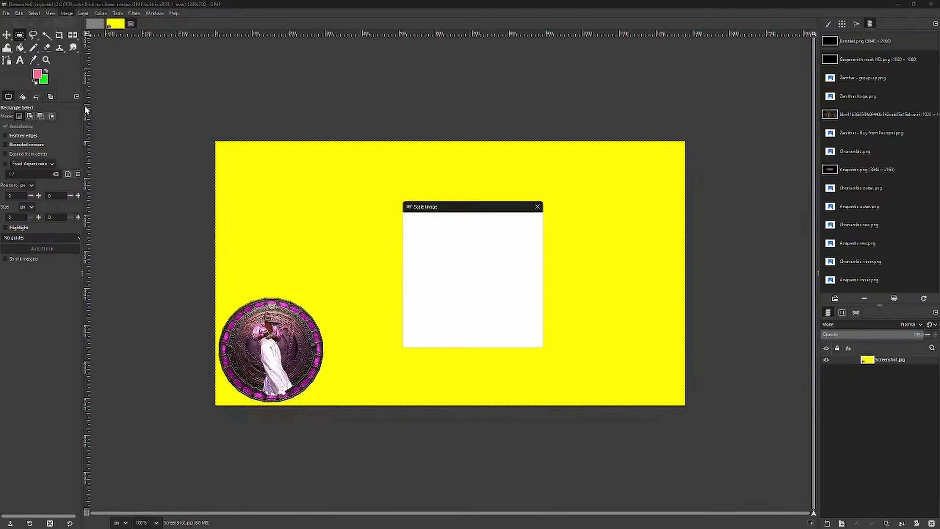
drag(453, 245, 411, 241)
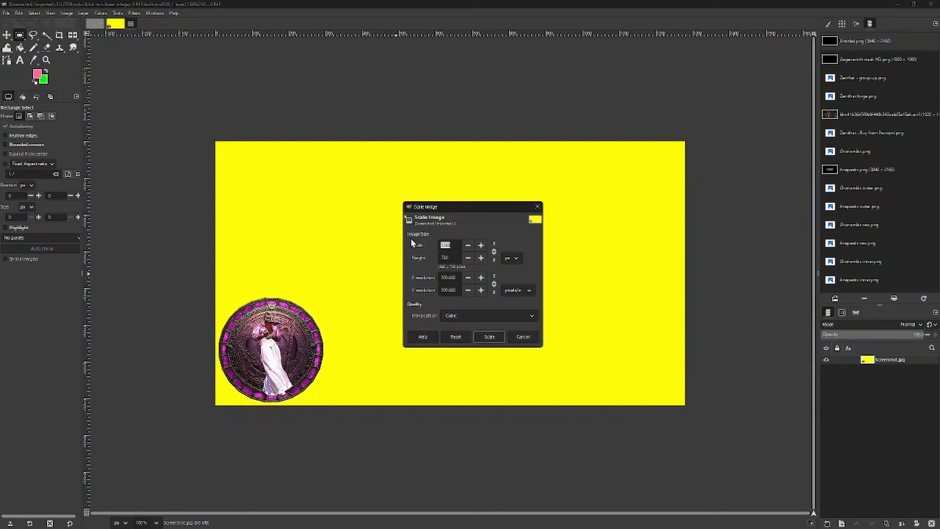
text(3840)
key(Tab)
click(489, 337)
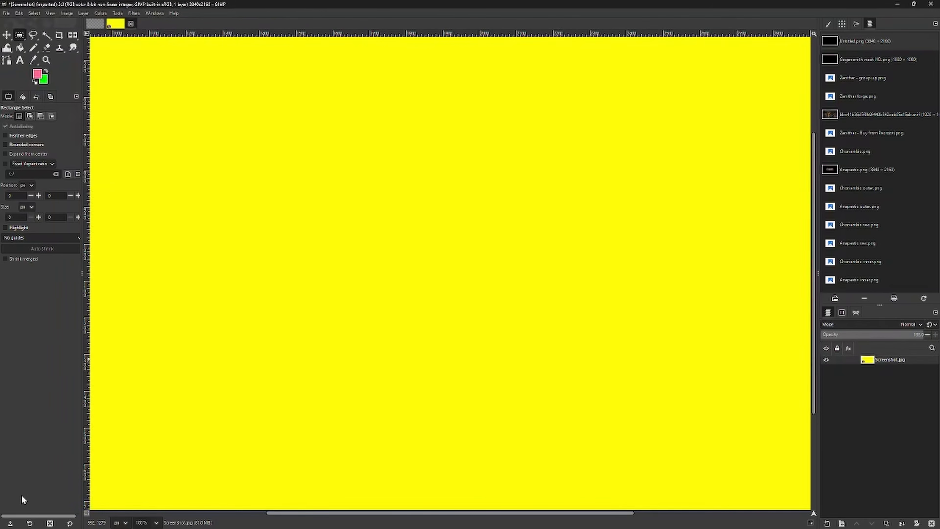
Copy the entire yellow screenshot image and paste it as a new layer into the blank transparent image.
click(155, 523)
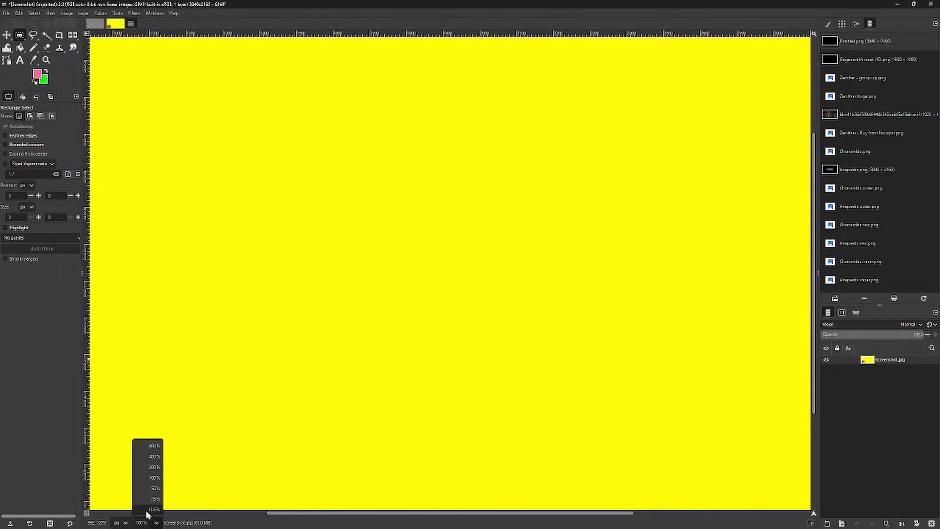
click(146, 501)
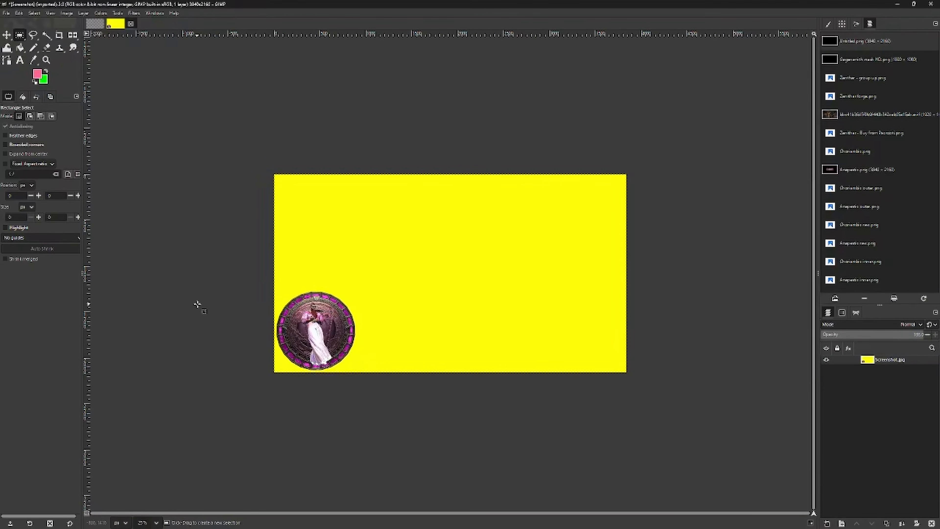
key(ctrl+a)
key(ctrl)
click(97, 23)
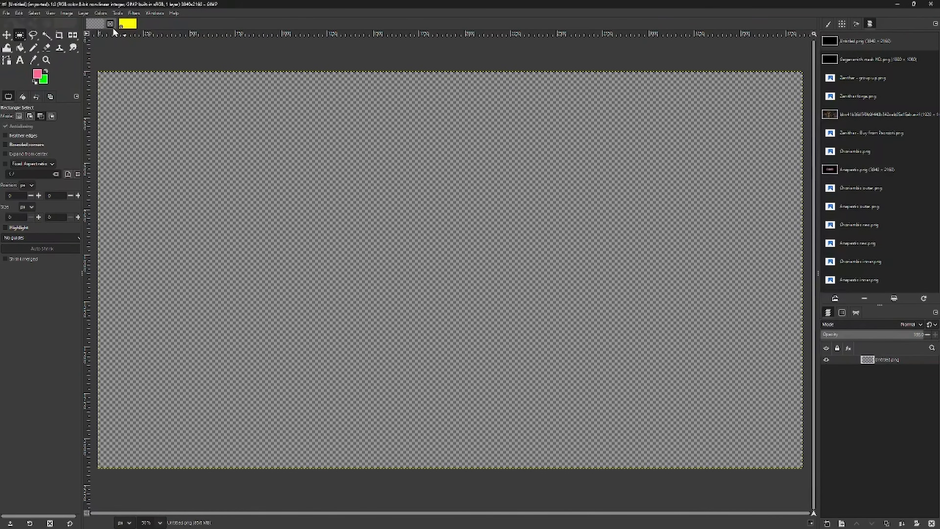
key(ctrl+v)
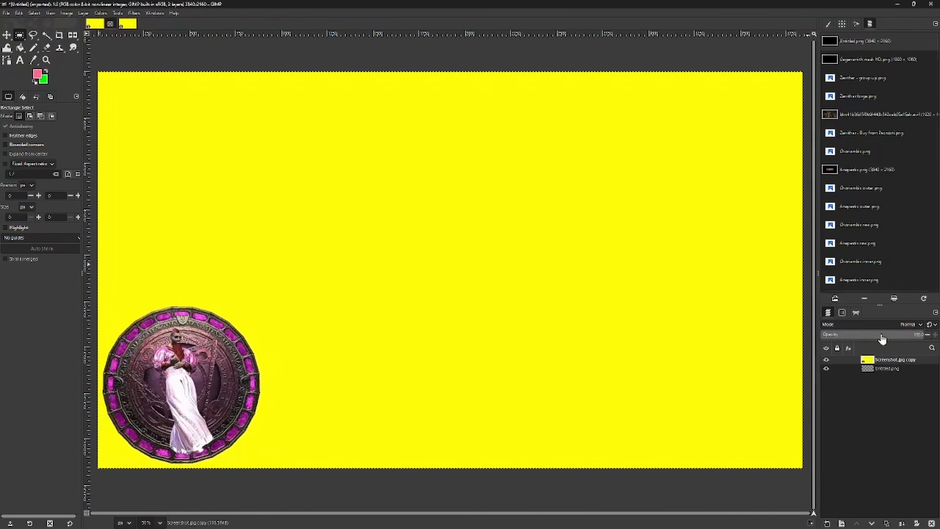
click(887, 371)
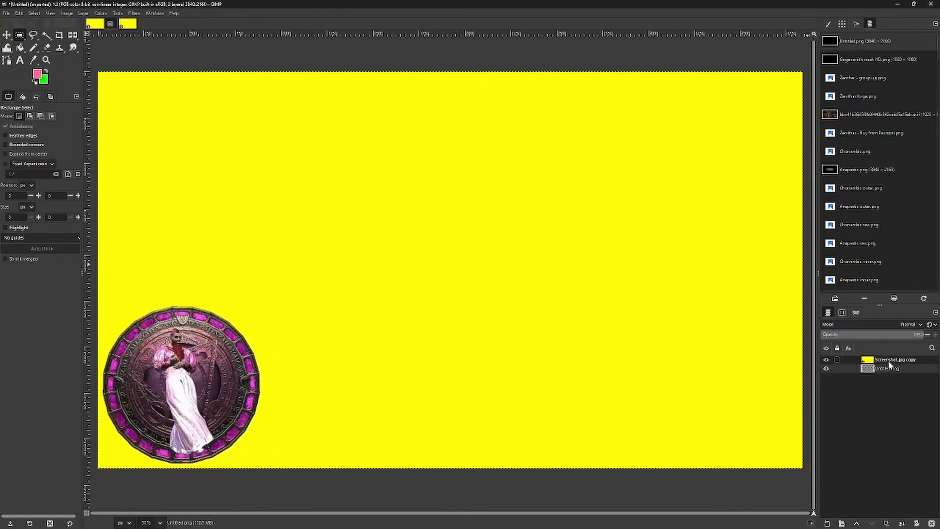
click(888, 360)
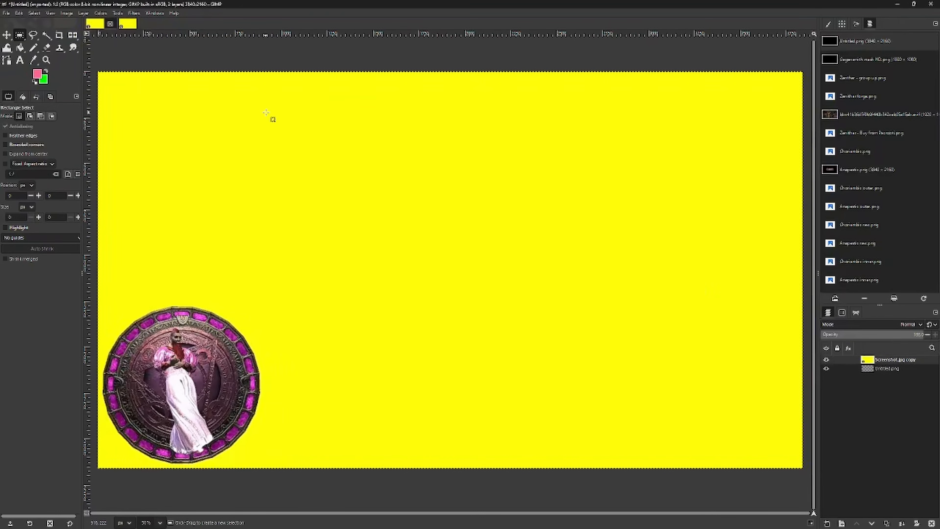
click(213, 55)
Try to select the yellow background with Fuzzy Select, and clear the selection.
click(45, 34)
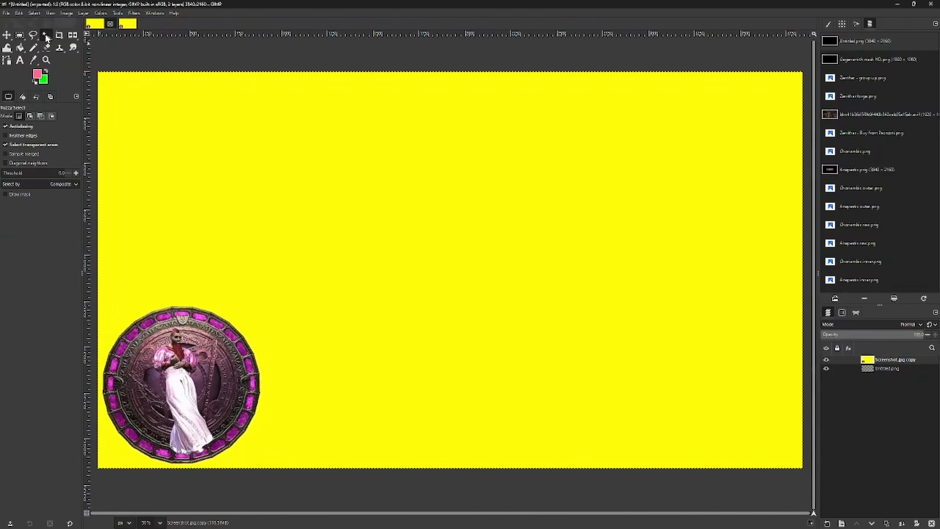
click(304, 172)
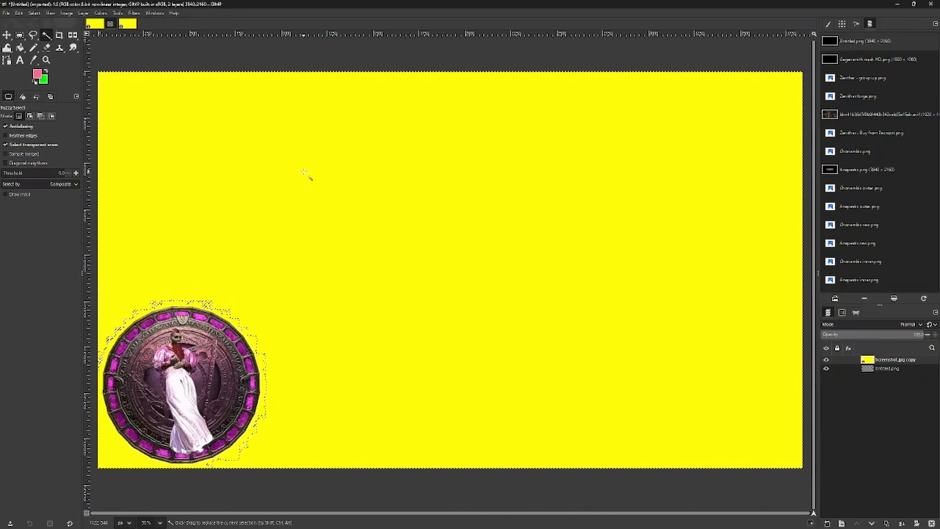
click(220, 57)
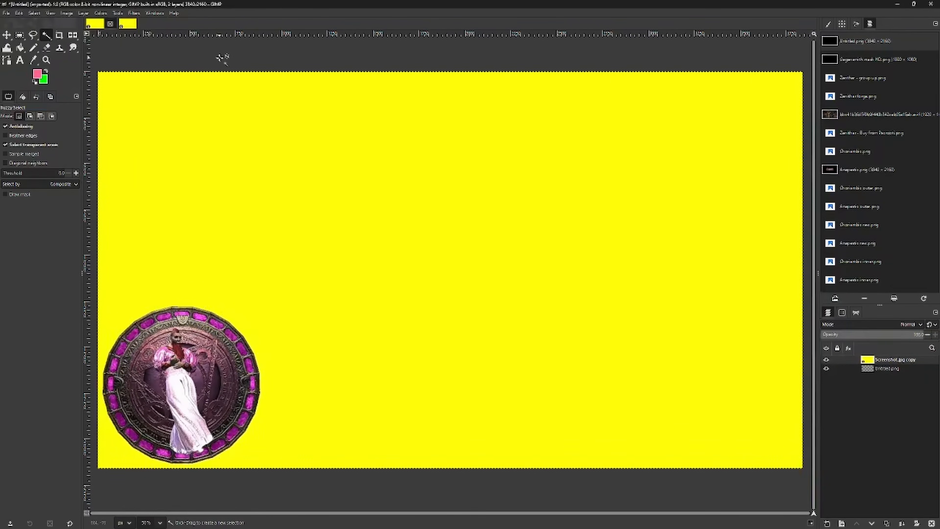
Select the yellow background around the medallion with Select by Color and sharpen the selection.
drag(46, 36, 82, 52)
click(258, 154)
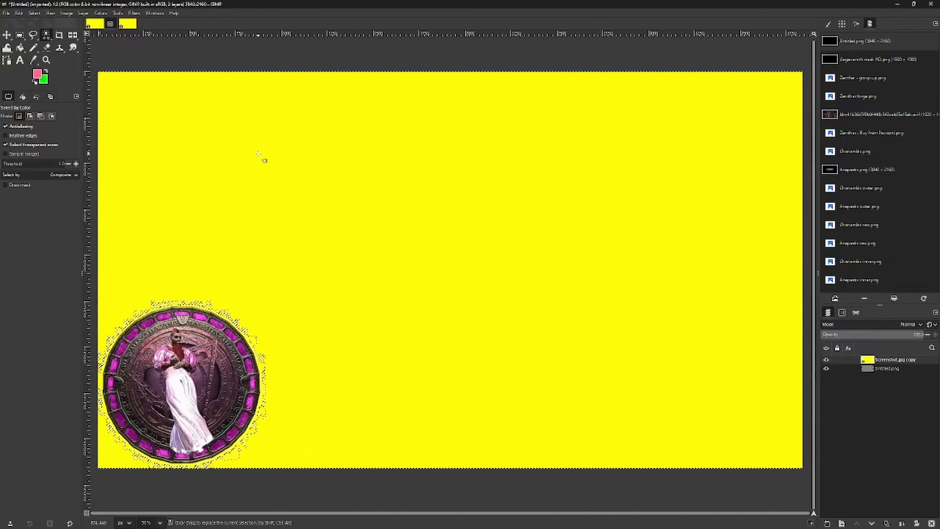
click(34, 13)
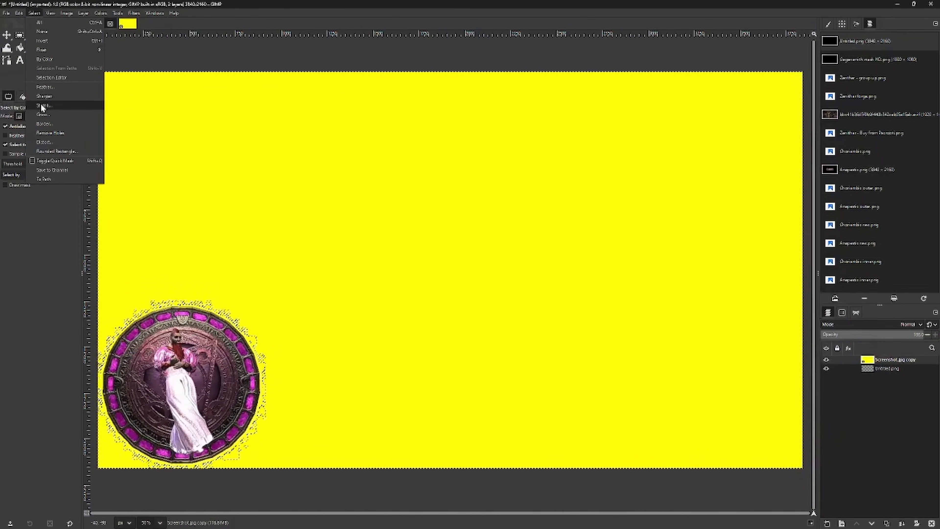
click(42, 97)
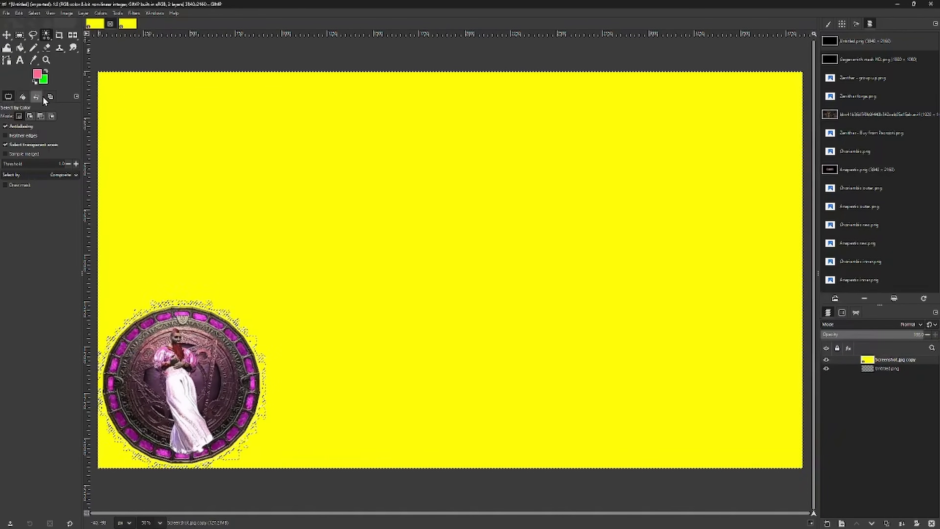
click(34, 13)
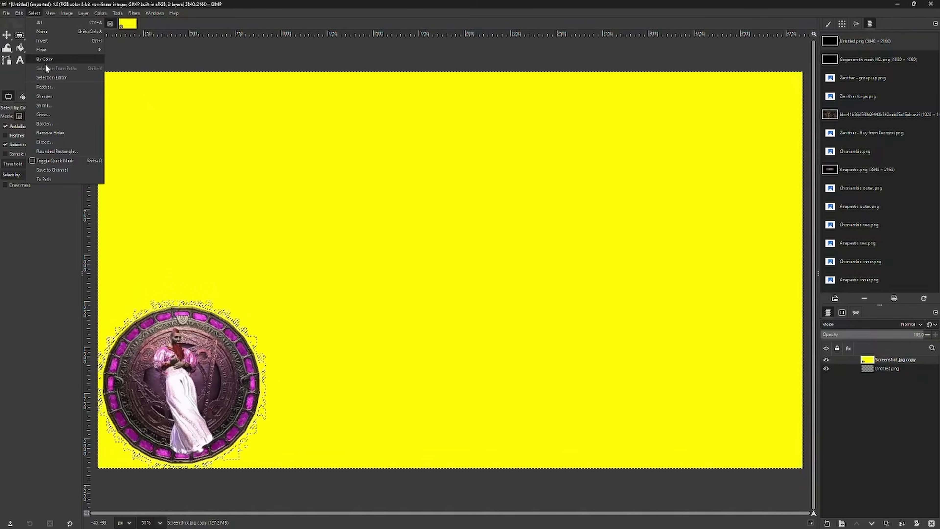
click(44, 96)
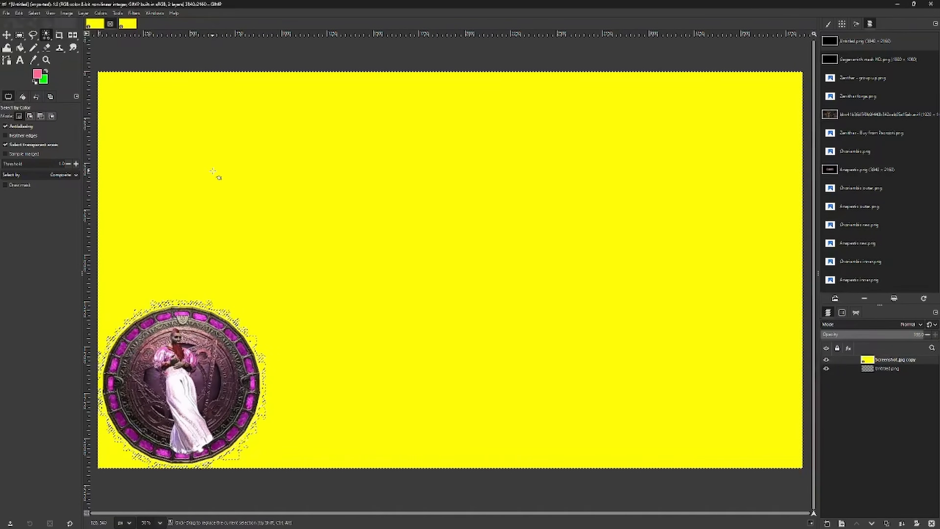
Try to clear the selected yellow background on the pasted layer, and undo the clearing.
key(ctrl+period)
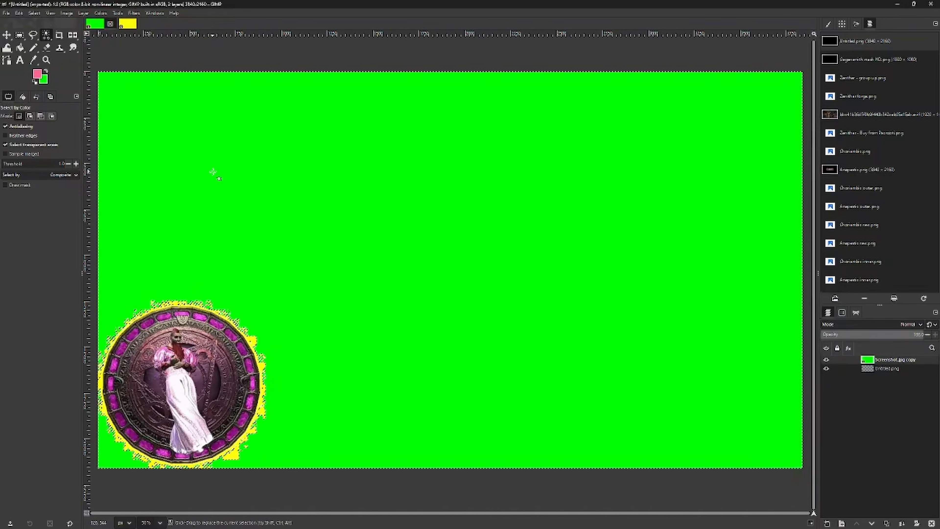
click(19, 13)
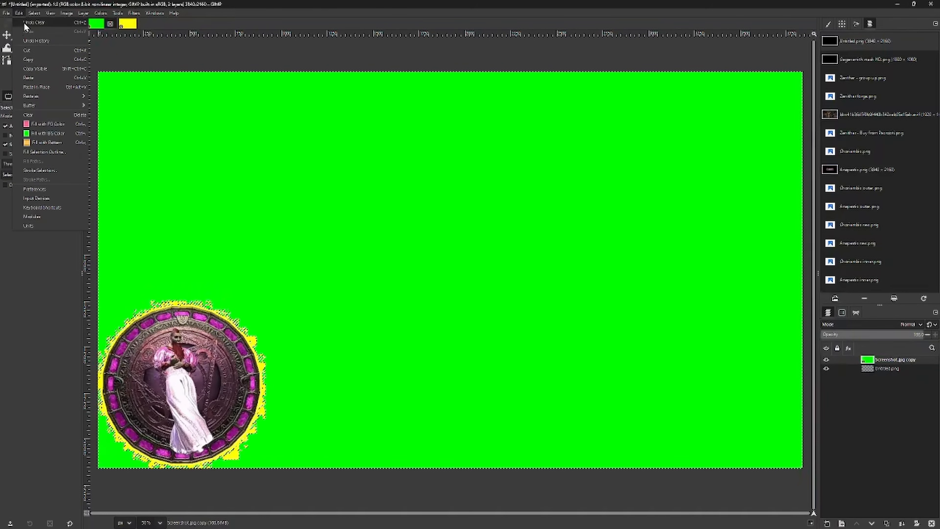
click(24, 22)
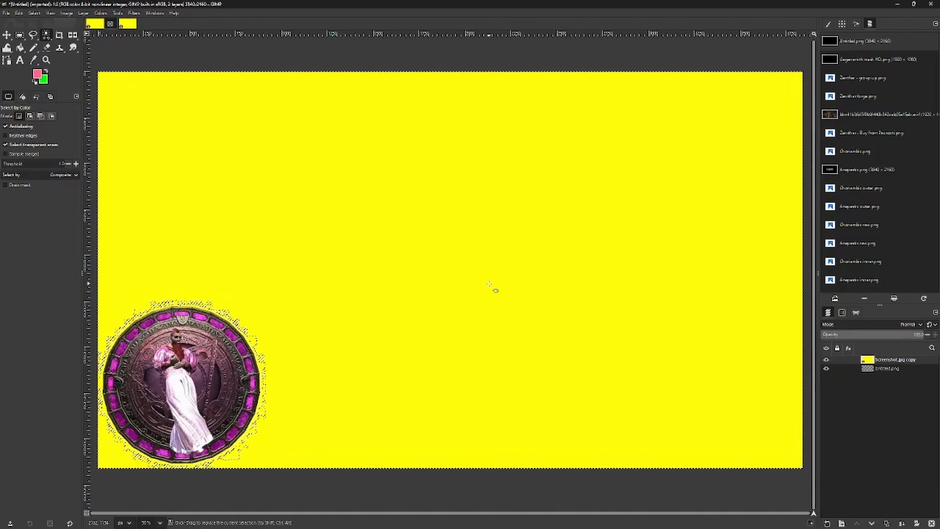
Add an alpha channel to the pasted screenshot layer, and delete the selected yellow background to transparency.
right_click(887, 359)
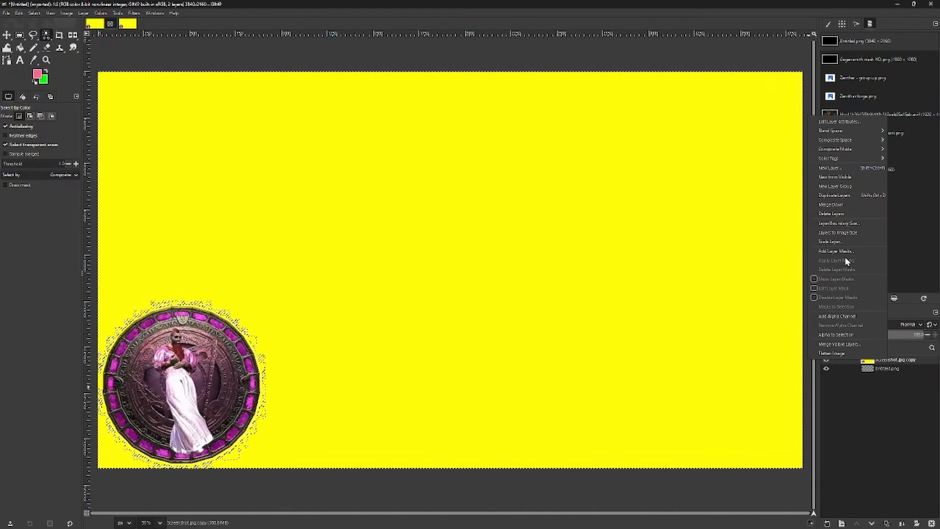
click(842, 316)
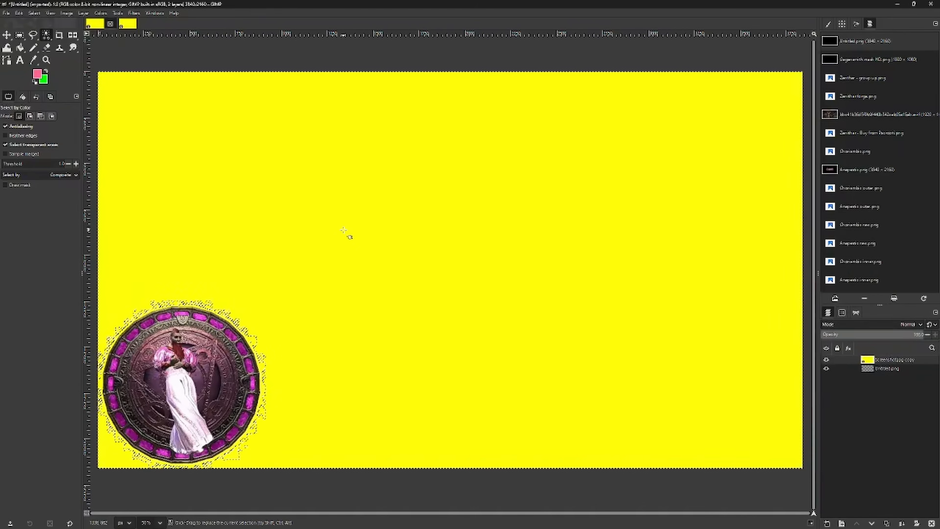
key(Delete)
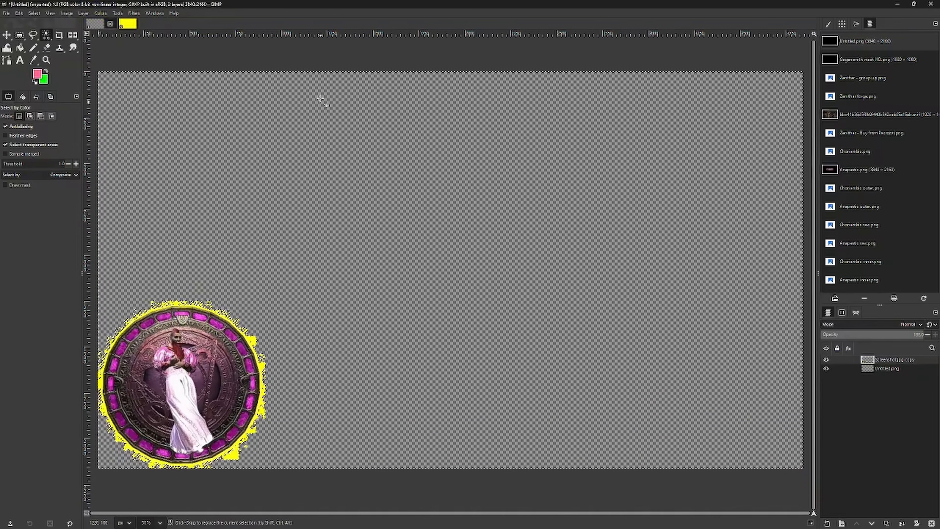
click(21, 36)
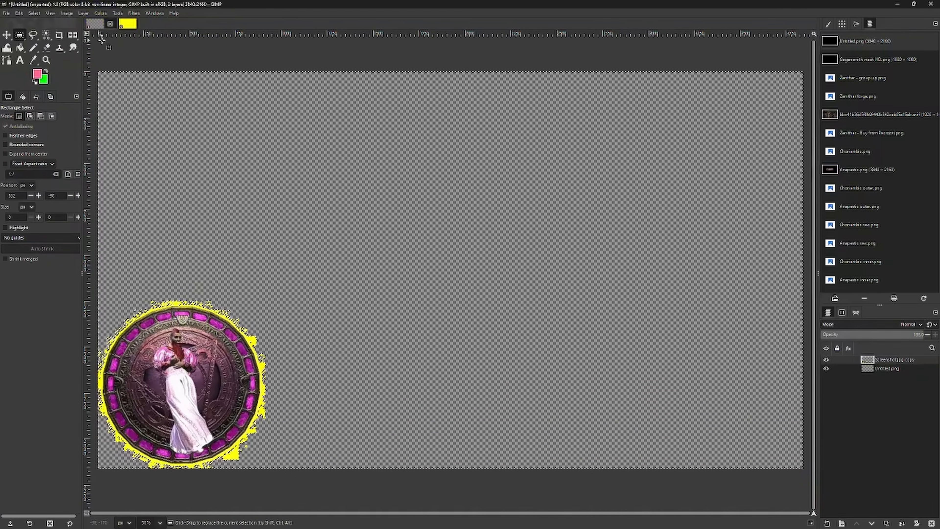
click(128, 56)
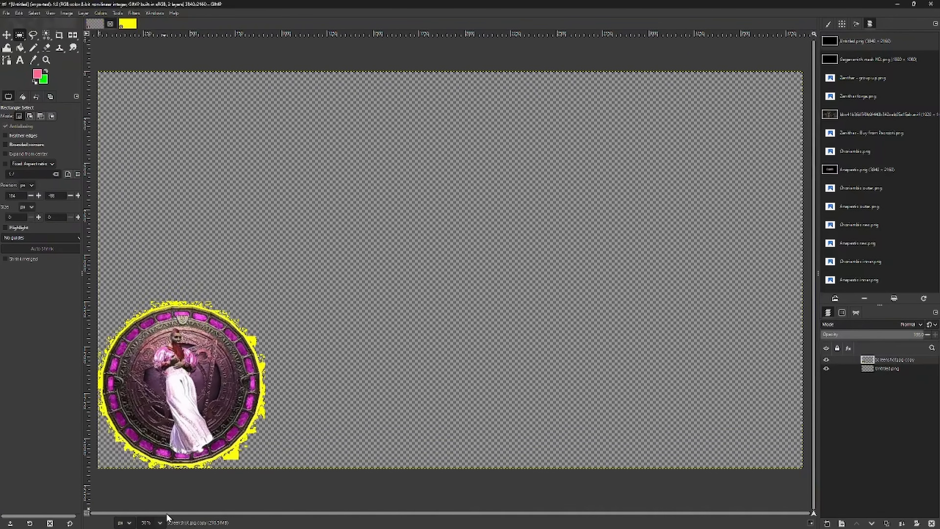
Erase the ragged outer yellow fringe along the medallion's upper-right edge with an enlarged Eraser brush.
click(161, 523)
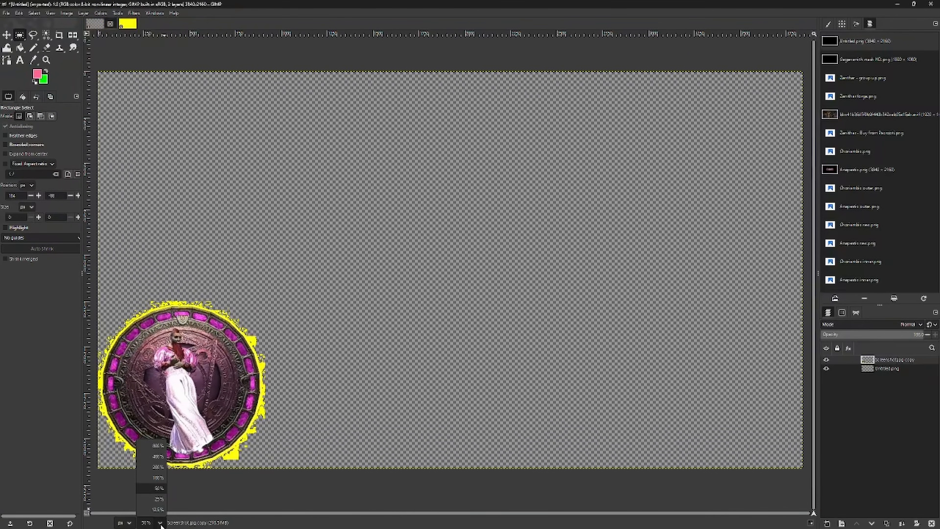
click(152, 482)
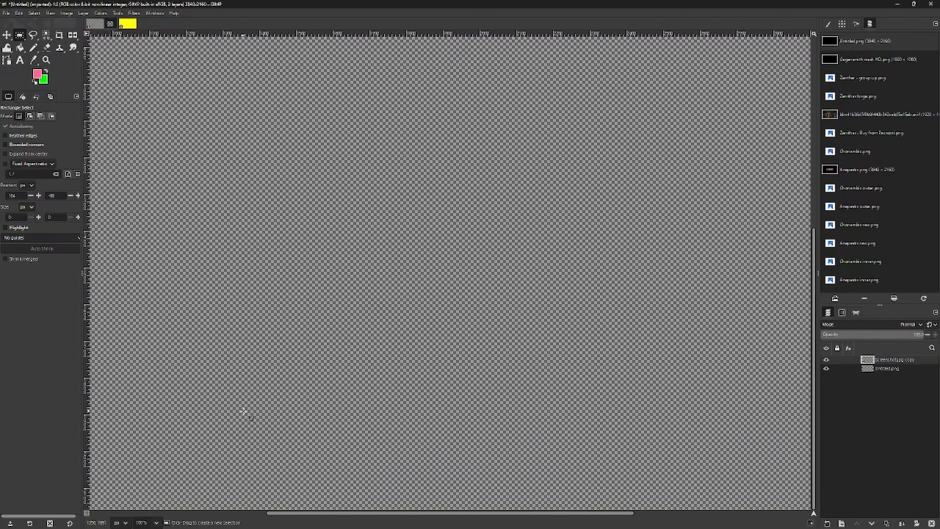
drag(308, 514, 112, 503)
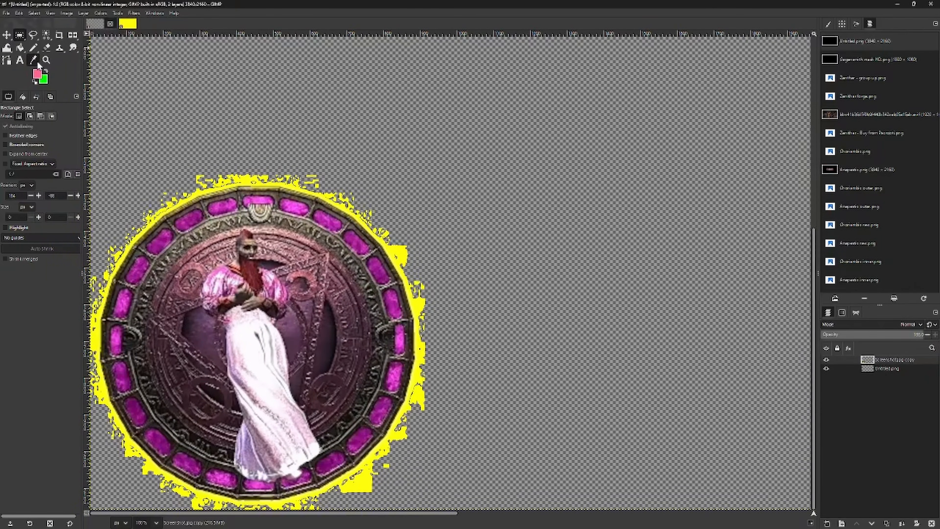
click(47, 48)
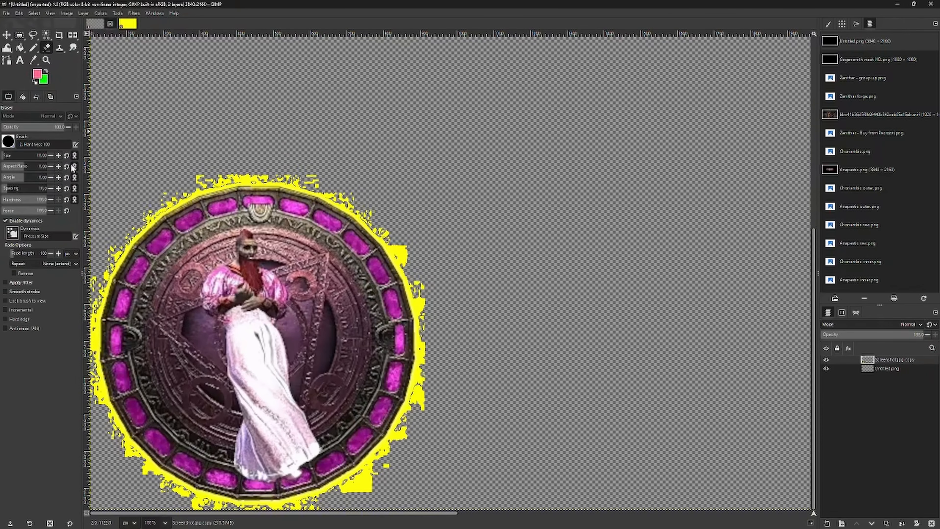
click(58, 156)
click(58, 155)
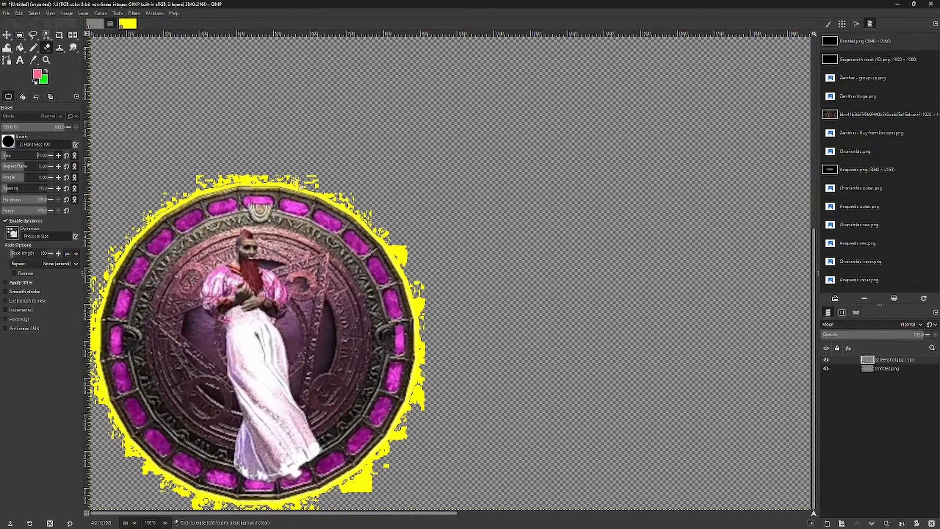
mouse_move(295, 179)
mouse_down()
mouse_move(326, 189)
mouse_move(308, 174)
mouse_move(315, 191)
mouse_move(372, 218)
mouse_move(361, 203)
mouse_move(330, 186)
mouse_move(410, 266)
mouse_move(377, 215)
mouse_move(408, 249)
mouse_move(417, 280)
mouse_up()
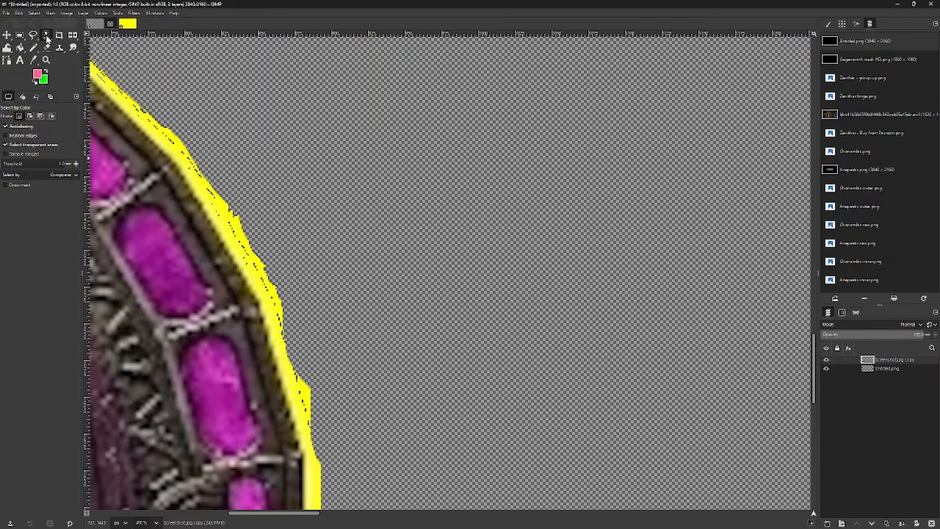
Raise the Select by Color threshold to 20 and reselect the yellow fringe along the medallion's rim.
click(78, 165)
click(177, 148)
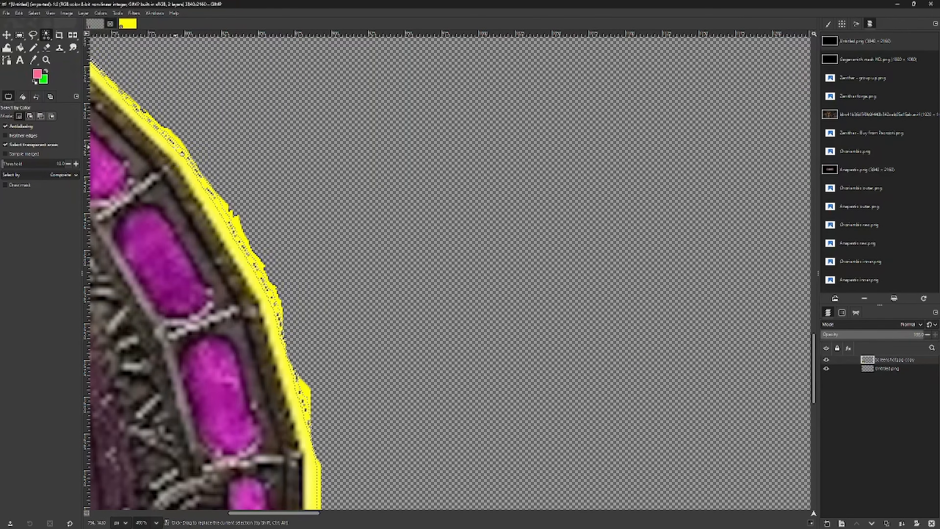
click(75, 164)
click(75, 165)
click(75, 164)
click(75, 164)
click(75, 165)
click(75, 165)
click(75, 164)
click(75, 165)
click(75, 165)
click(75, 165)
click(189, 171)
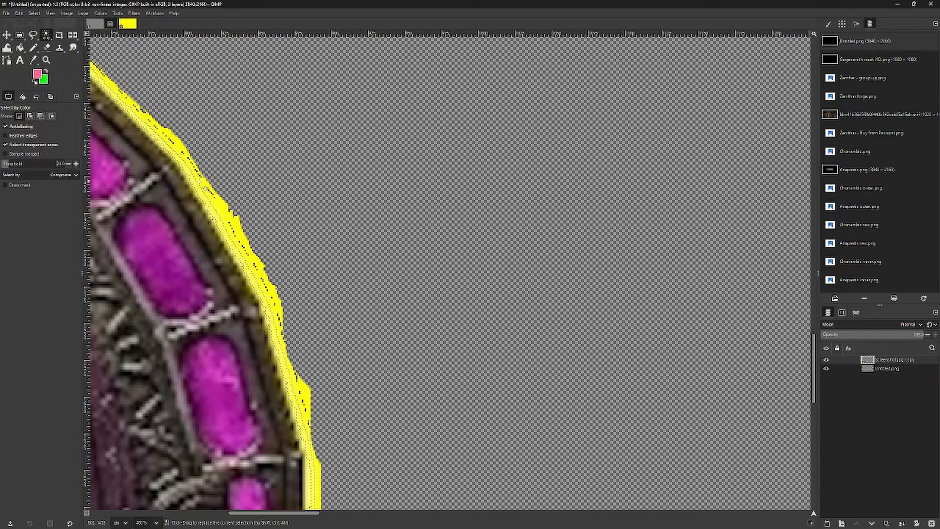
Delete the selected yellow band and the leftover outer fringe around the medallion, and clear the selection.
key(Delete)
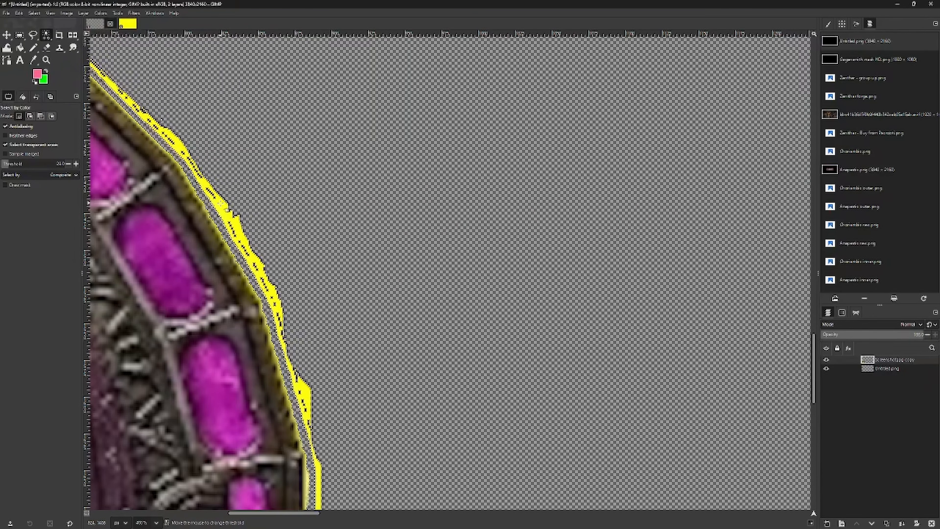
key(Delete)
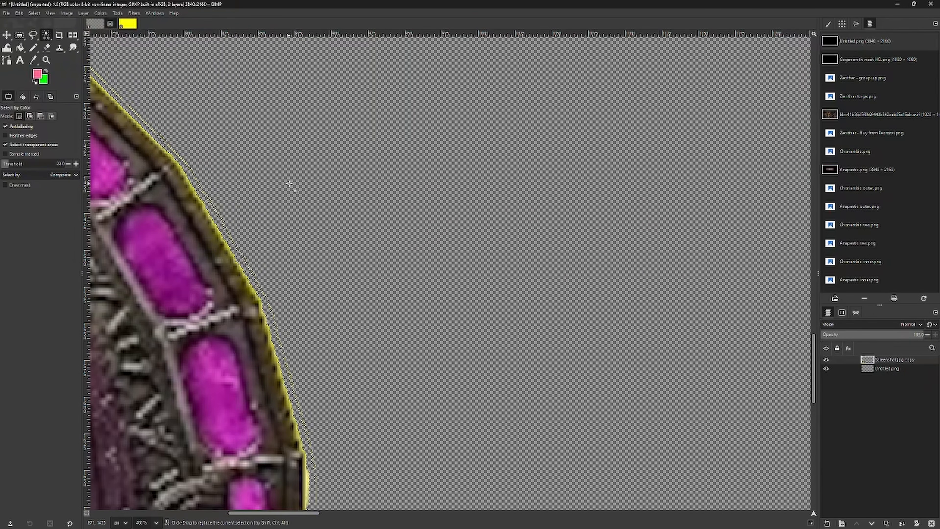
click(19, 36)
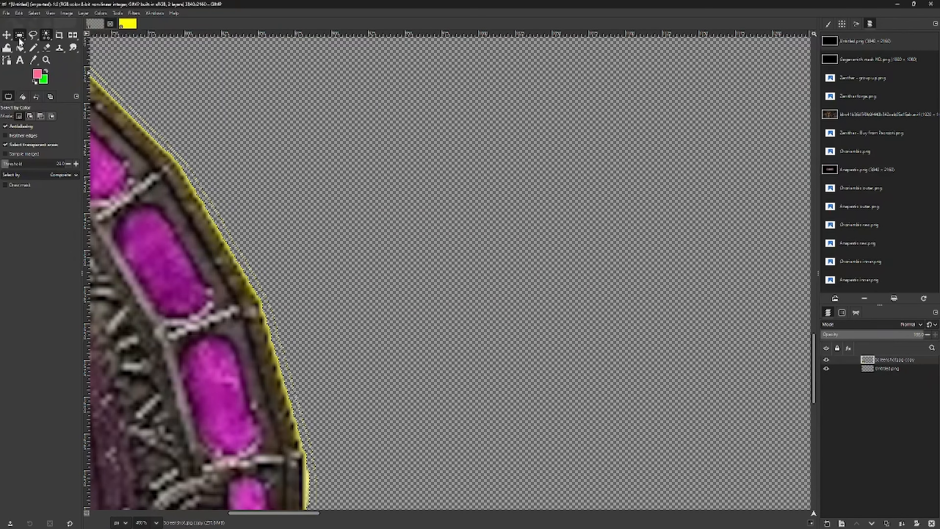
click(296, 141)
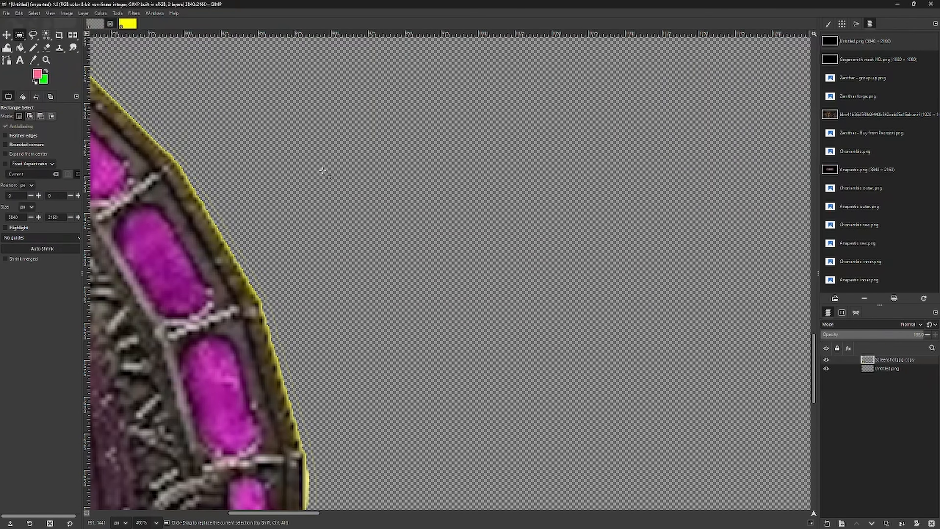
Erase the protruding yellow bumps along the medallion's lower-right edge with the Eraser.
scroll(315, 163, down, 10)
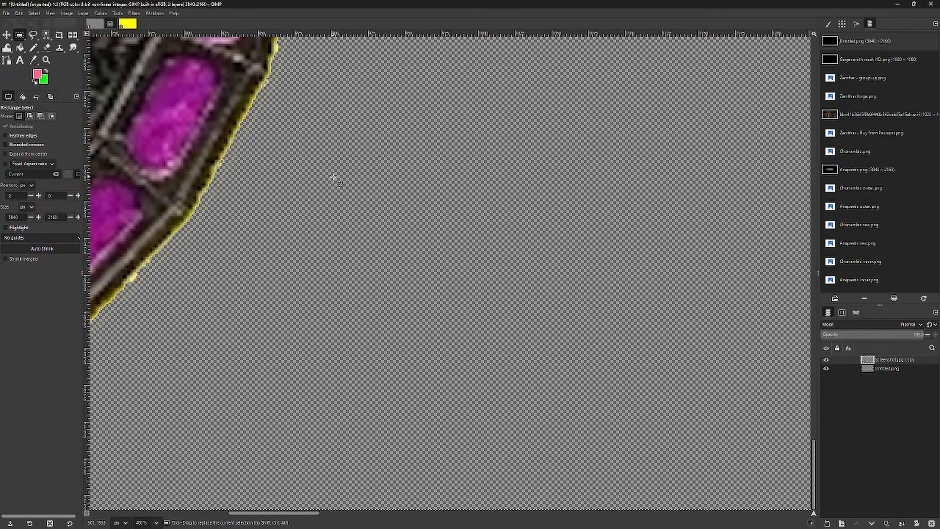
scroll(333, 179, up, 5)
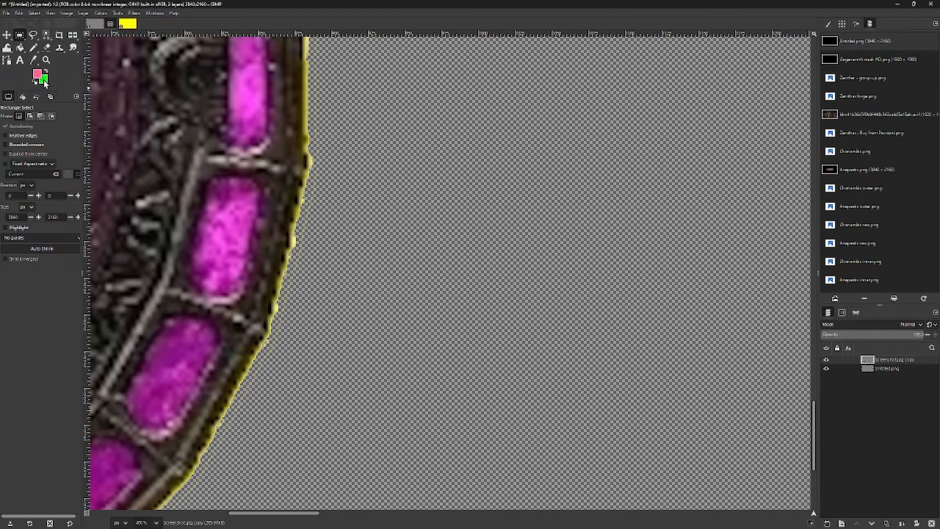
click(48, 49)
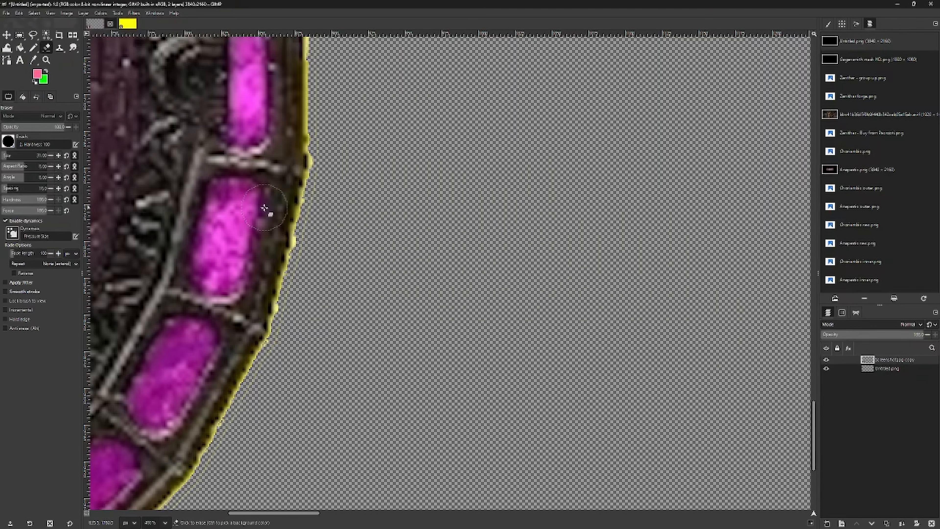
mouse_move(327, 206)
mouse_down()
mouse_move(289, 362)
mouse_move(271, 370)
mouse_move(233, 449)
mouse_move(232, 476)
mouse_up()
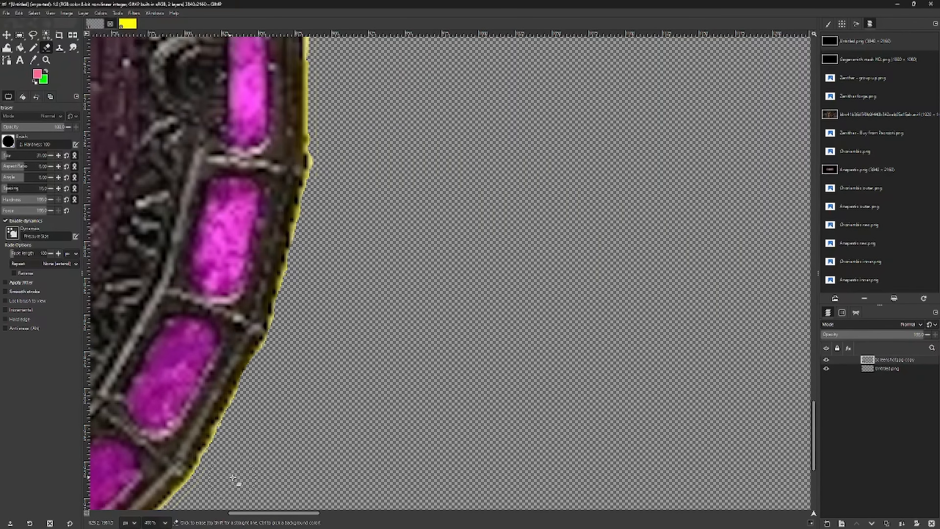
drag(329, 192, 336, 98)
Swap the foreground and background colors, and Bucket Fill the transparent area around the medallion with green.
key(1)
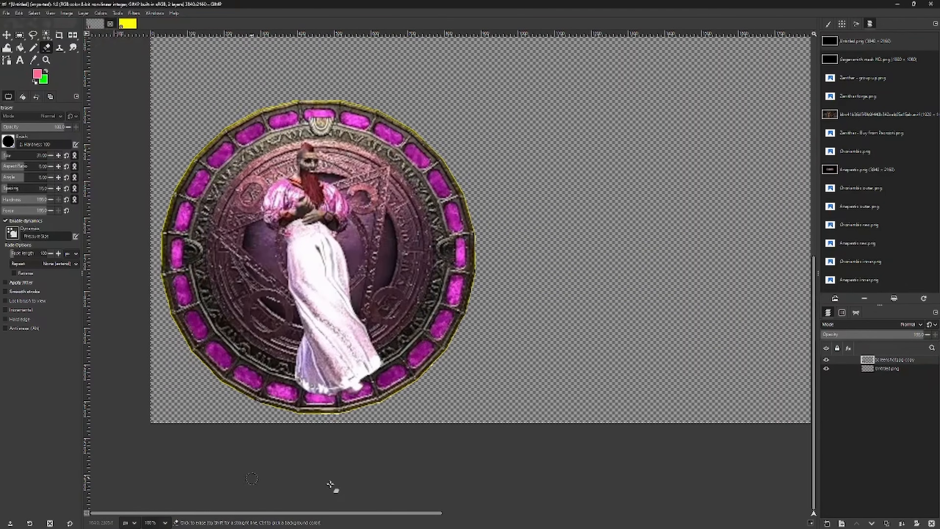
click(165, 523)
click(152, 488)
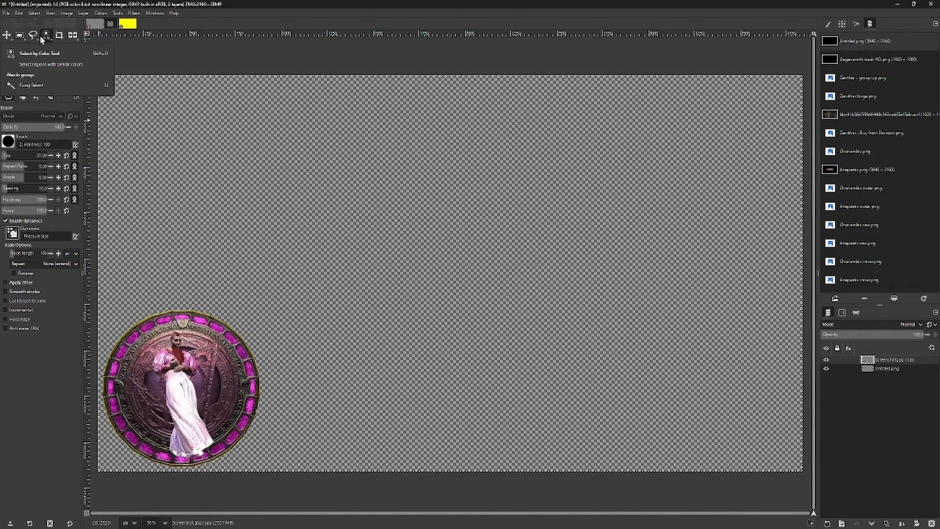
click(20, 47)
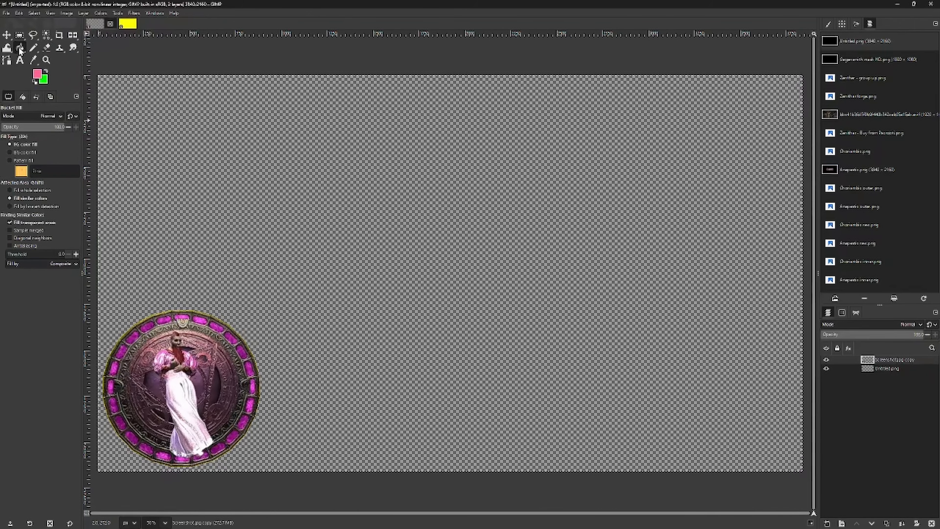
click(46, 71)
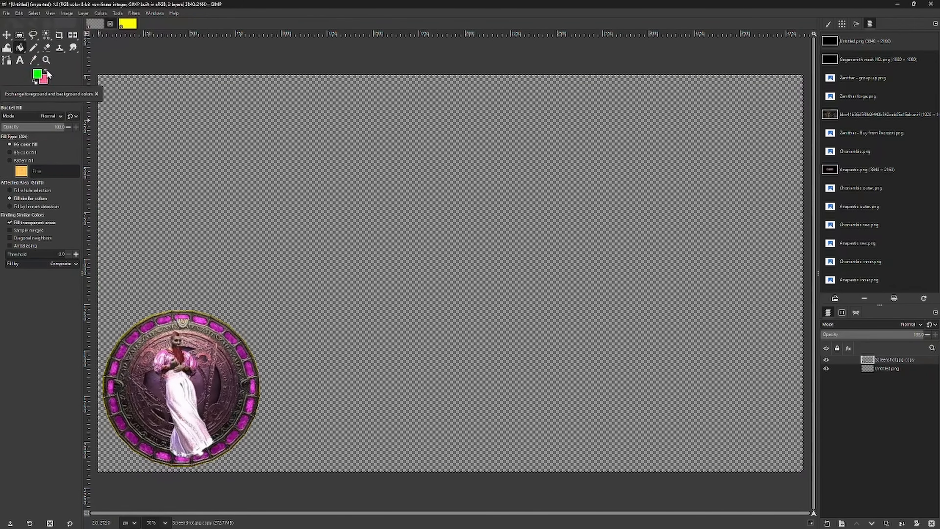
click(282, 155)
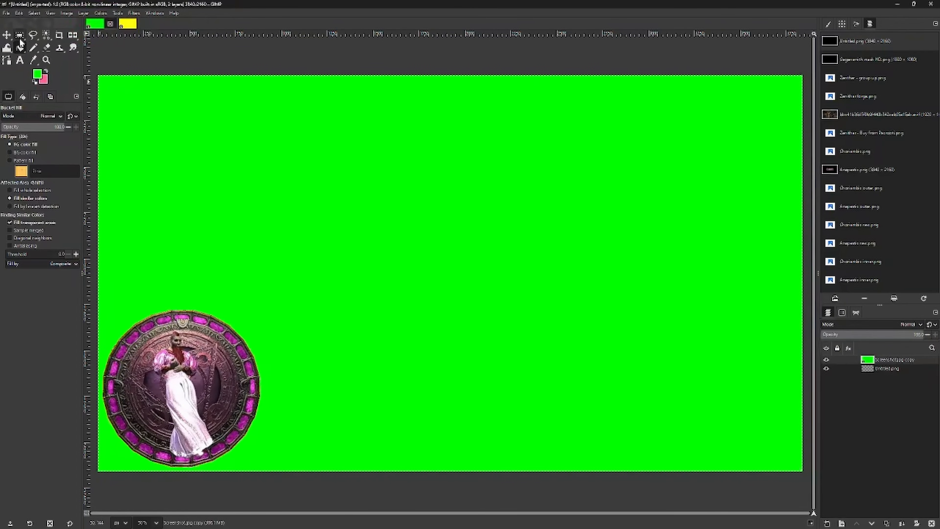
Copy the green background using Select by Color, and paste it as a layer into a fresh blank 3840 × 2160 Untitled.png image.
click(45, 36)
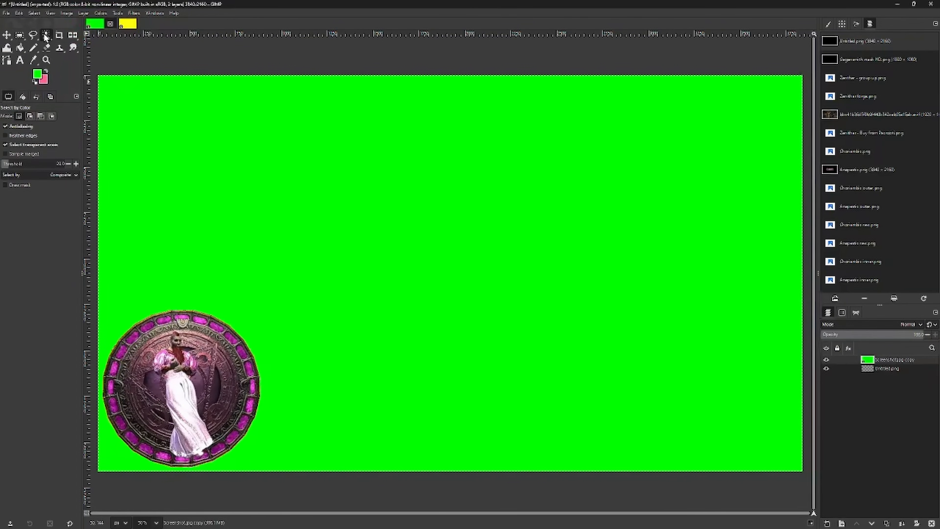
click(215, 125)
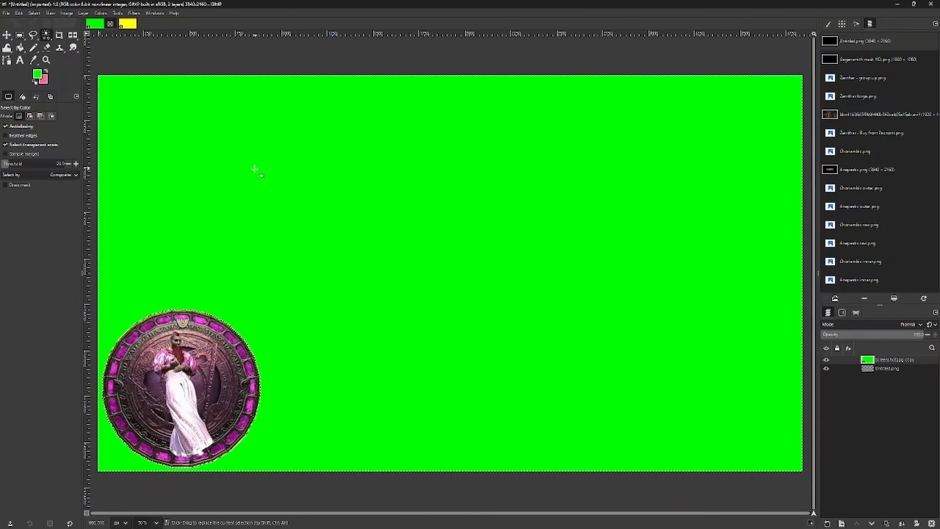
key(ctrl+x)
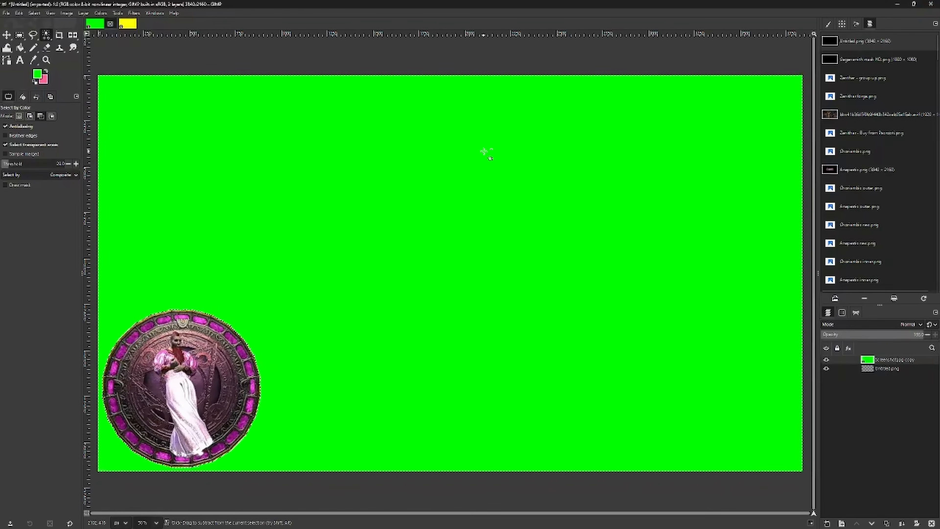
key(ctrl+c)
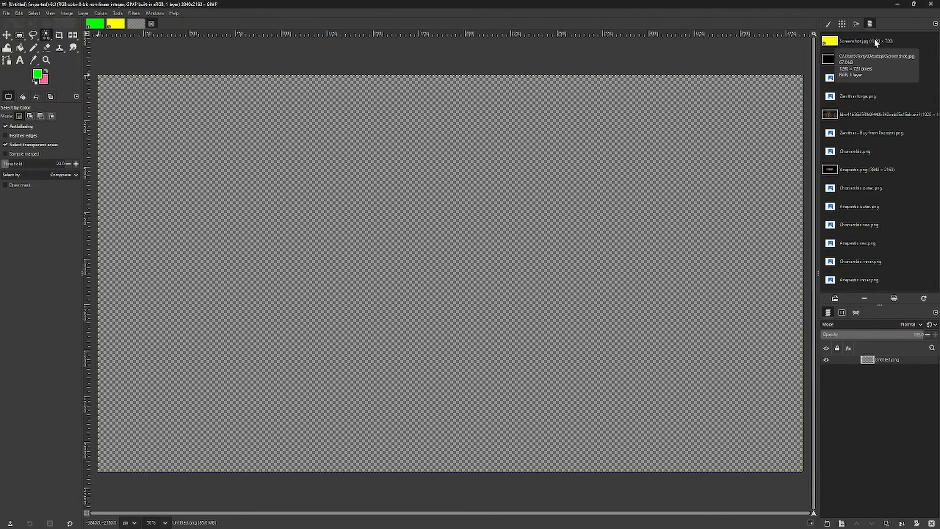
key(ctrl+v)
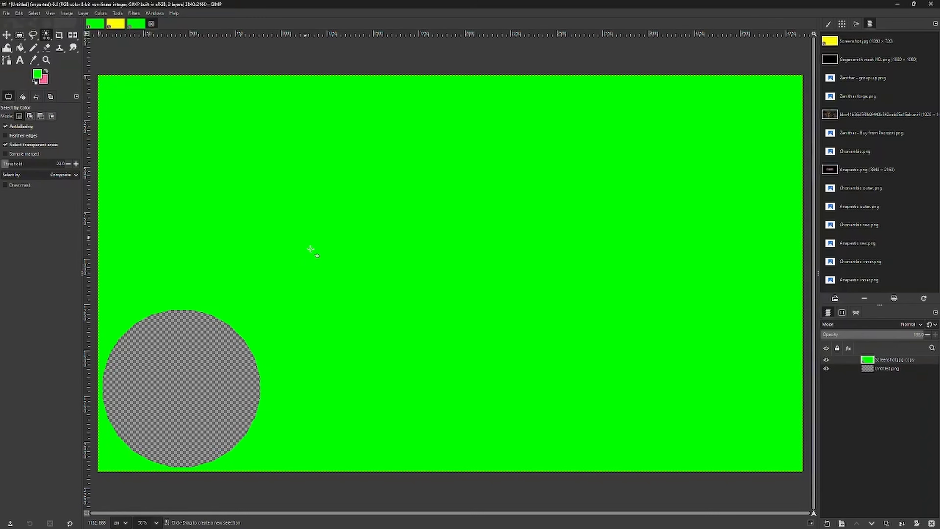
Smooth the circular hole's jagged upper-left edge by erasing the stray green pixels with the Eraser.
click(156, 522)
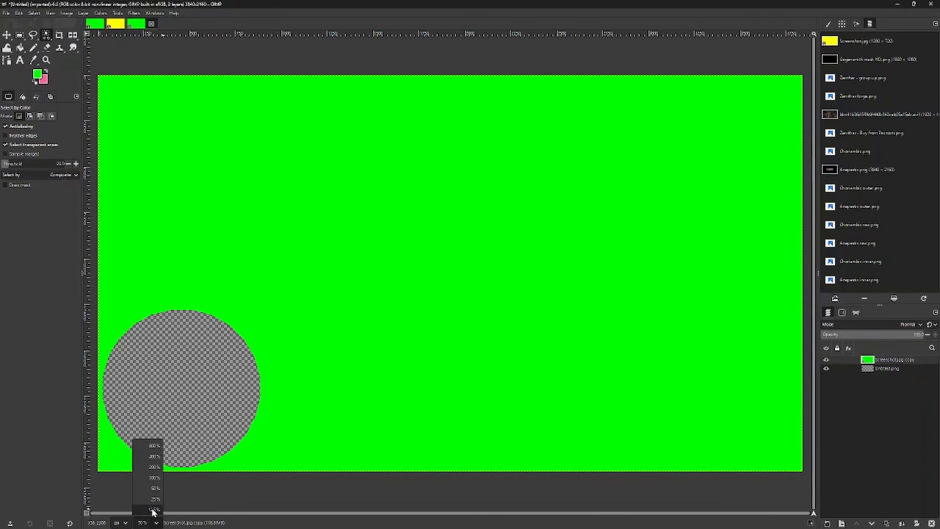
click(147, 453)
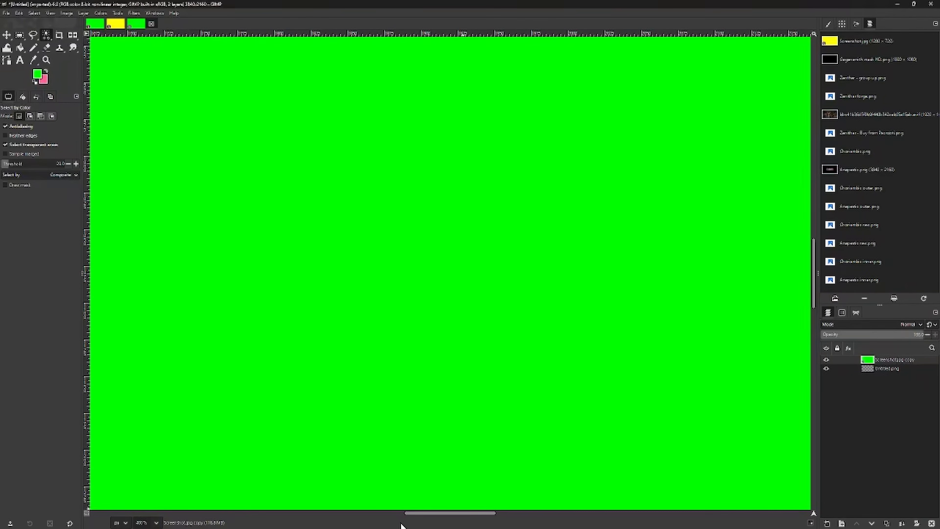
drag(413, 514, 71, 519)
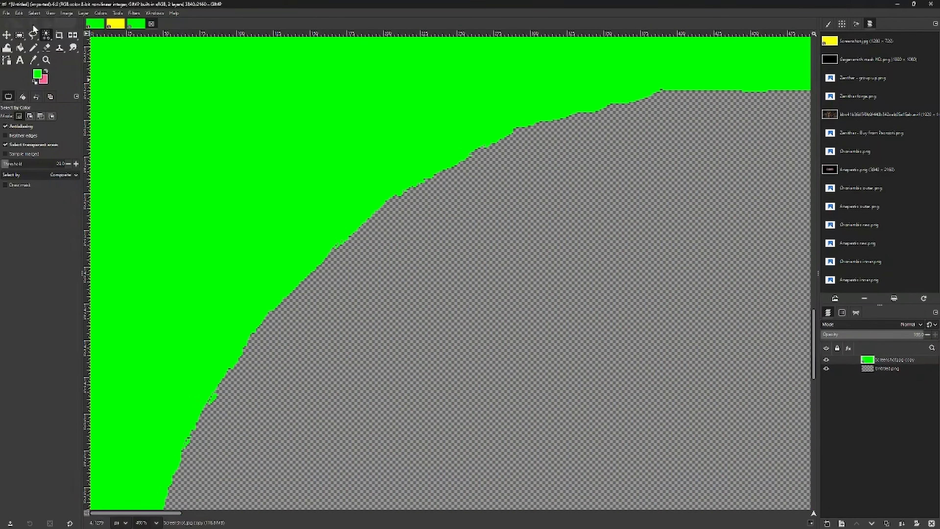
click(47, 48)
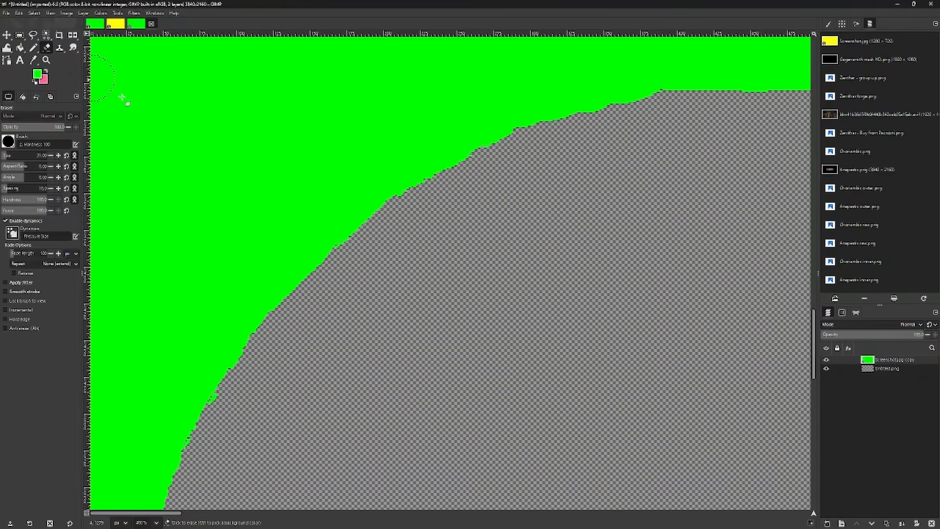
click(356, 264)
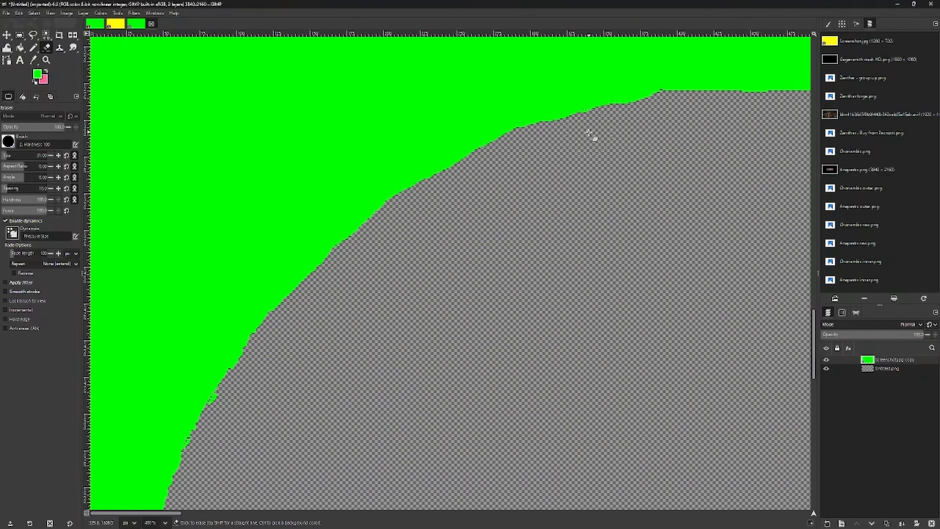
mouse_move(590, 133)
mouse_down()
mouse_move(630, 129)
mouse_move(631, 121)
mouse_move(611, 141)
mouse_up()
Paint green over the stray transparent specks outside the hole's upper-right edge with the Pencil.
drag(720, 215, 315, 165)
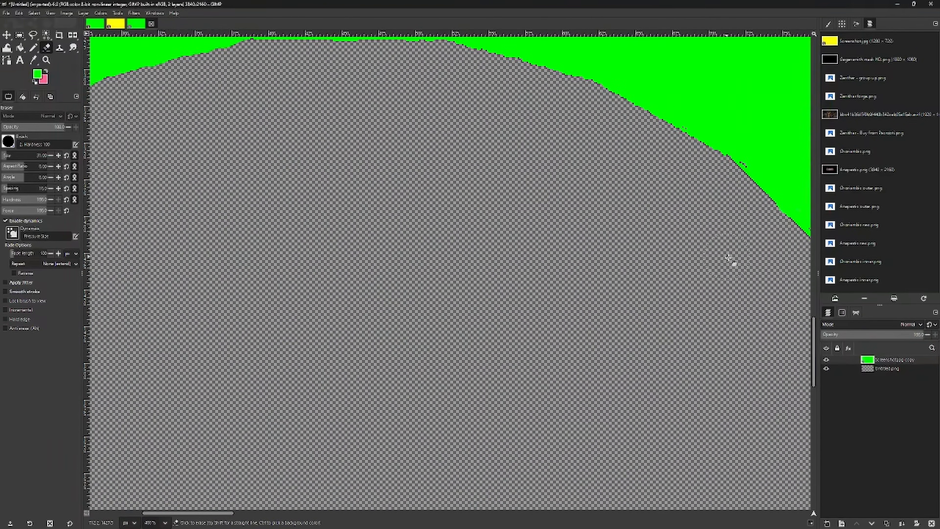
drag(729, 259, 345, 311)
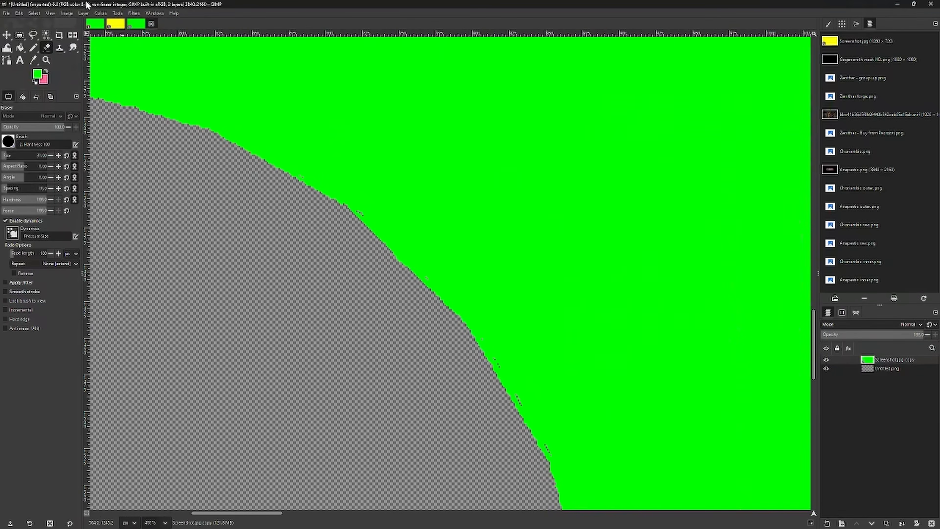
click(34, 49)
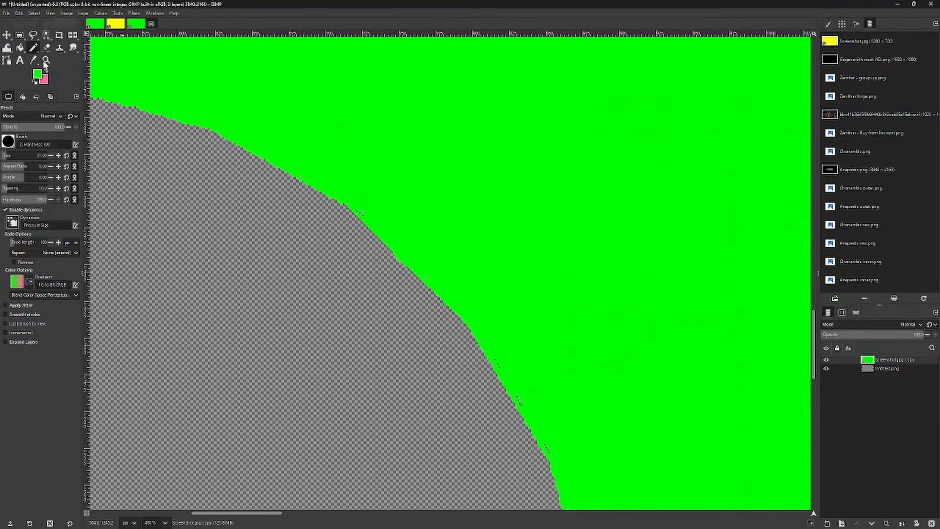
click(441, 262)
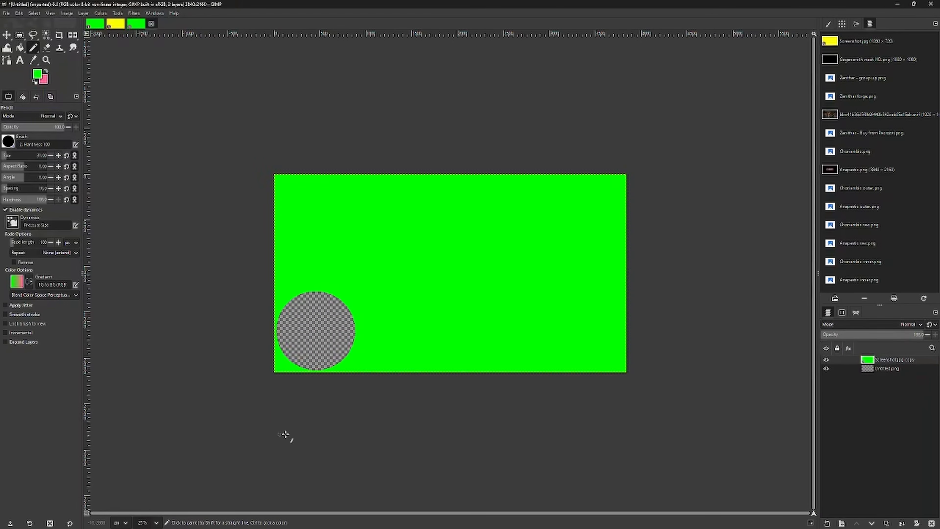
Export the green mask image to the Desktop as MyMask.png with the default PNG options.
click(6, 13)
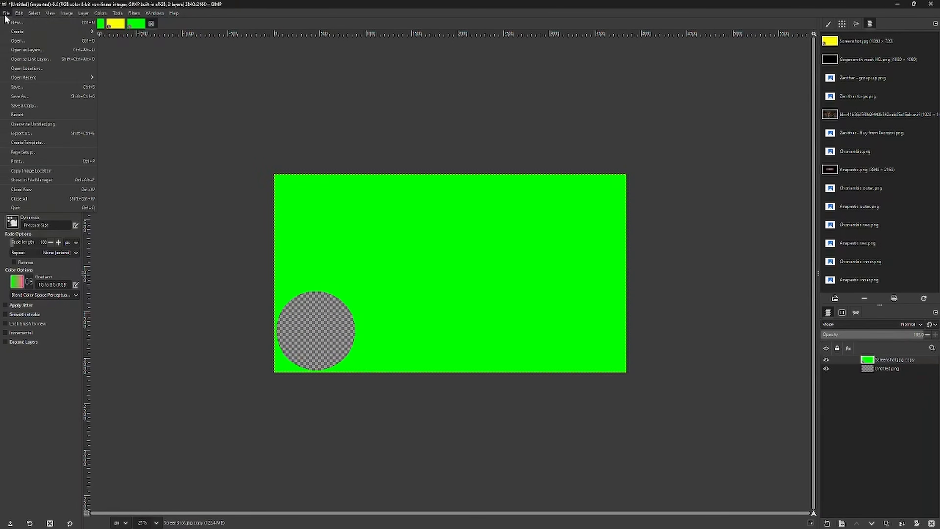
click(27, 134)
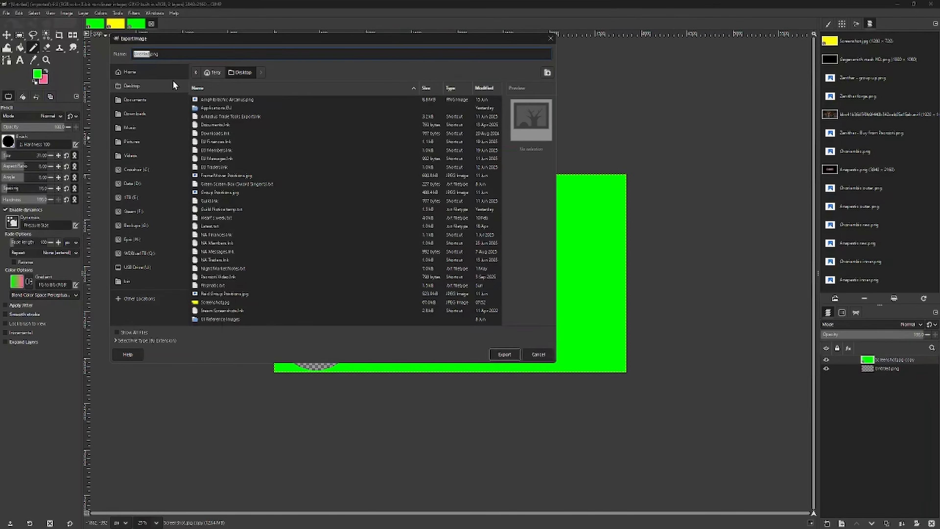
text(N)
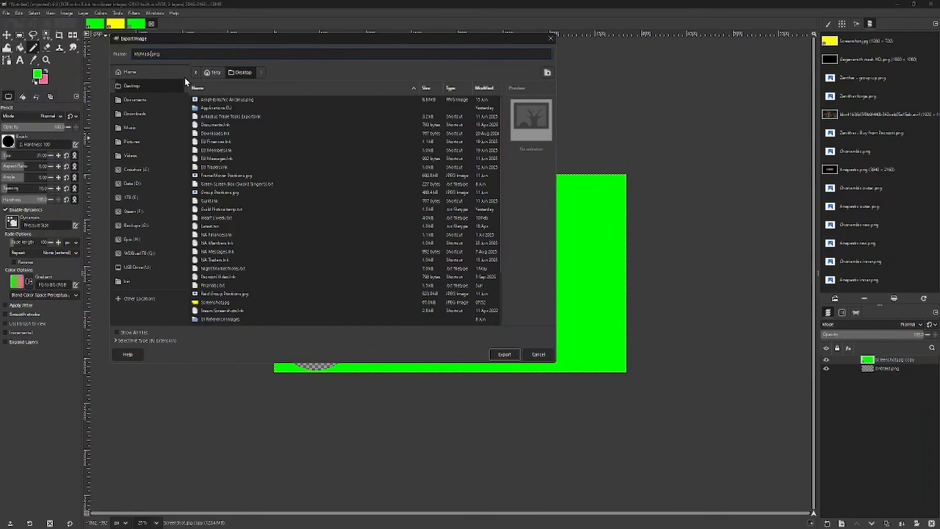
click(493, 356)
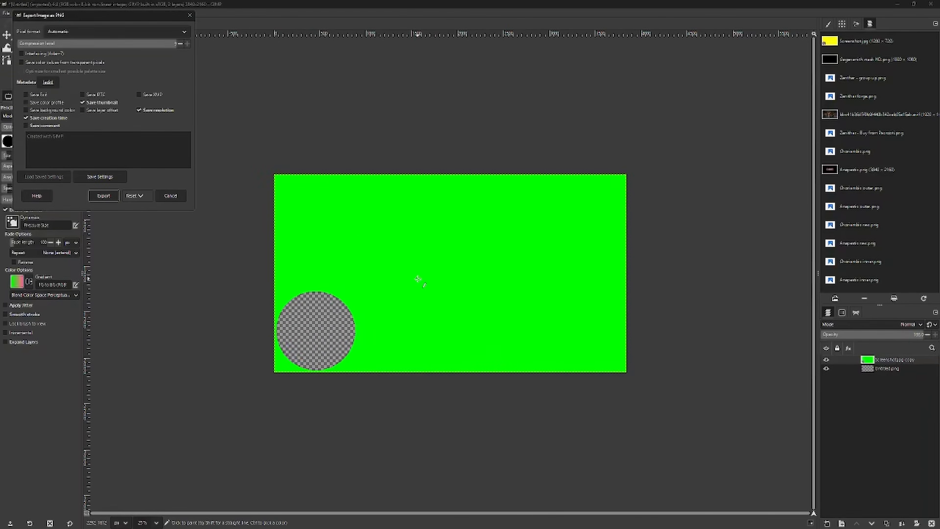
drag(79, 23, 316, 119)
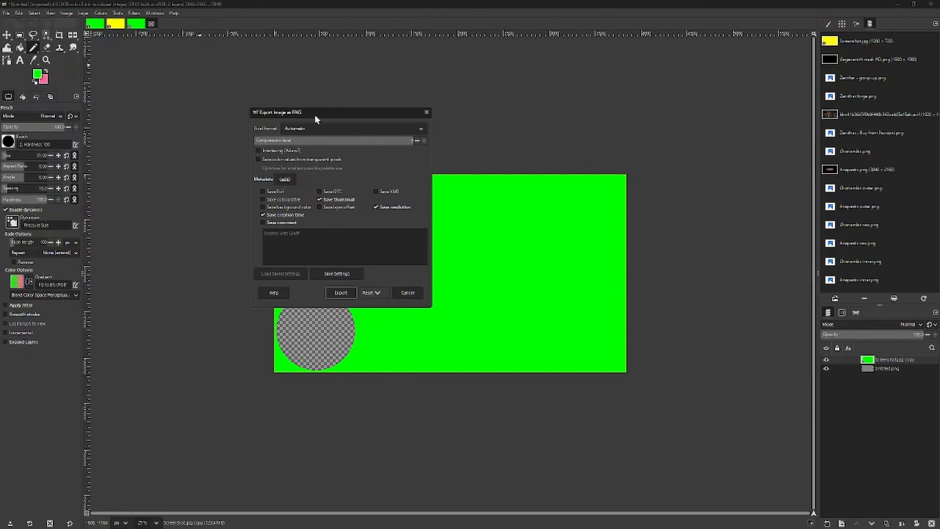
click(341, 293)
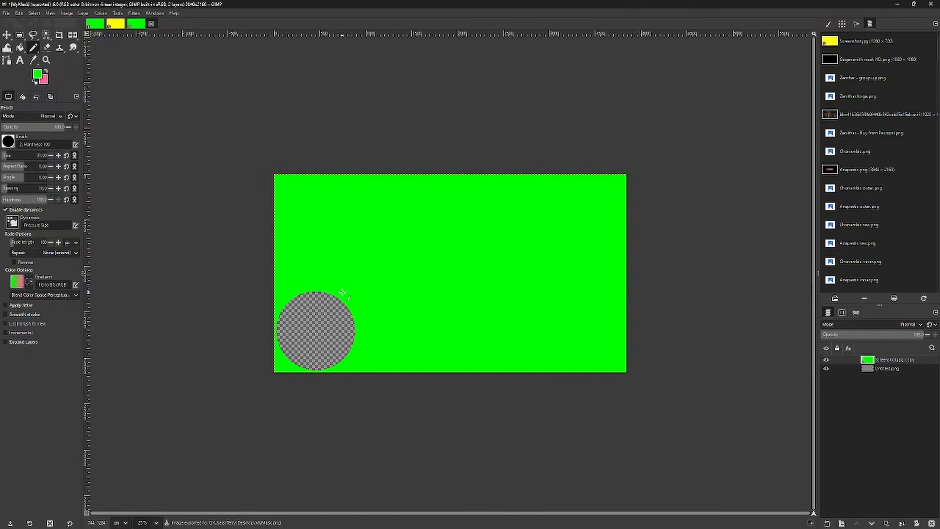